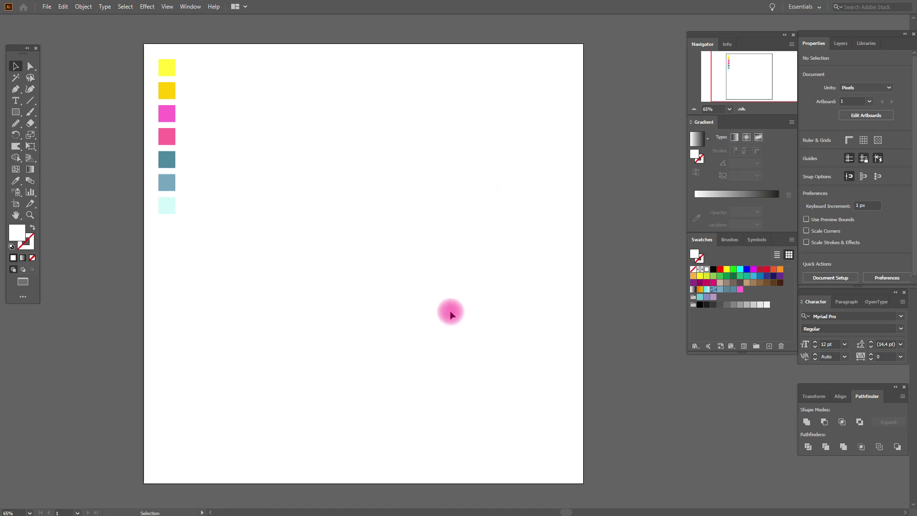
- Draw two overlapping tall rectangles with the light blue swatch colour
{"action": "left_click", "coordinate": [16, 181]}
{"action": "left_click", "coordinate": [166, 179]}
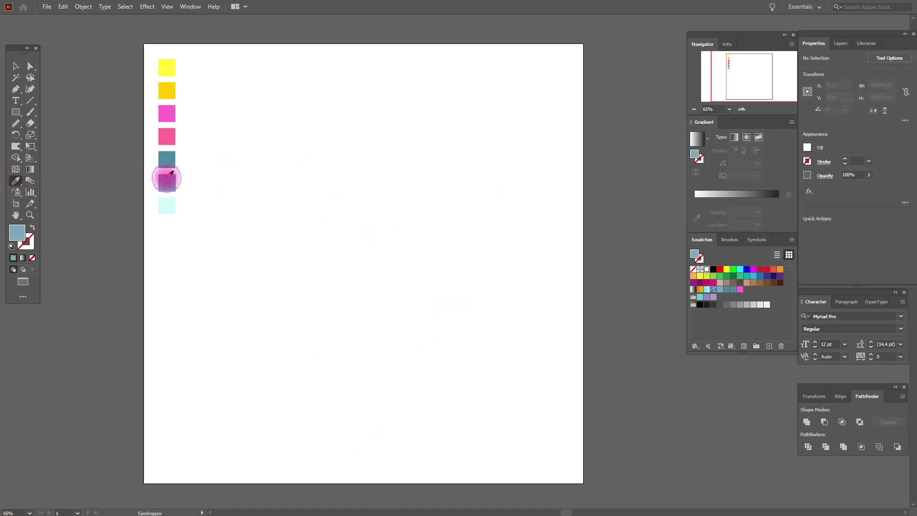
{"action": "left_click", "coordinate": [16, 112]}
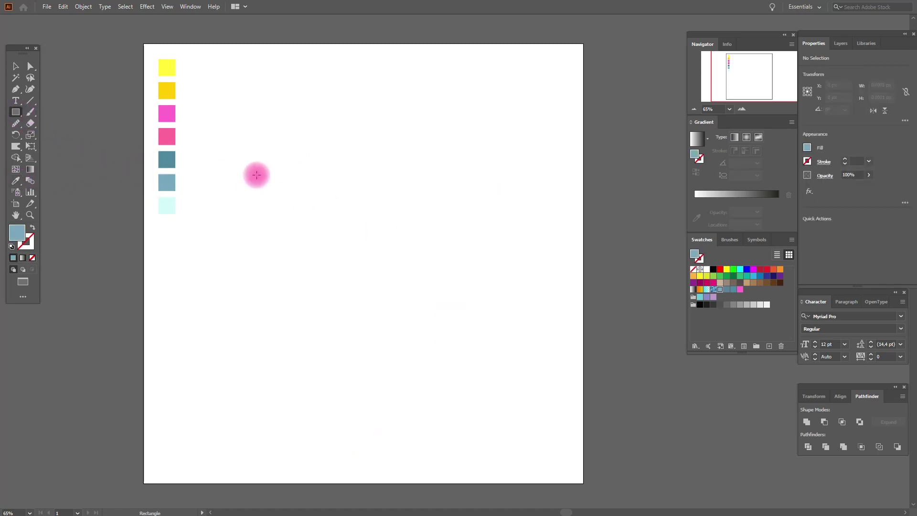
{"action": "mouse_move", "coordinate": [256, 173]}
{"action": "left_mouse_down"}
{"action": "mouse_move", "coordinate": [328, 417]}
{"action": "mouse_move", "coordinate": [323, 402]}
{"action": "left_mouse_up"}
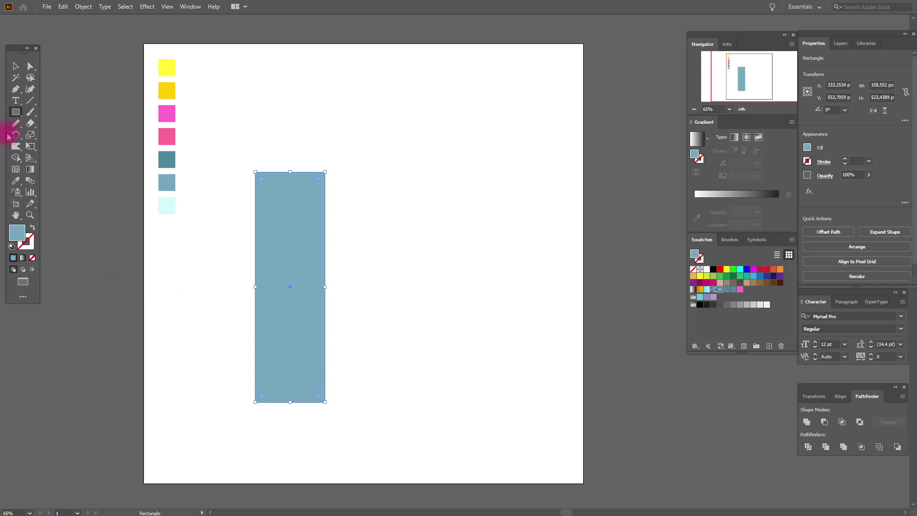
{"action": "left_click_drag", "start_coordinate": [290, 159], "coordinate": [384, 415]}
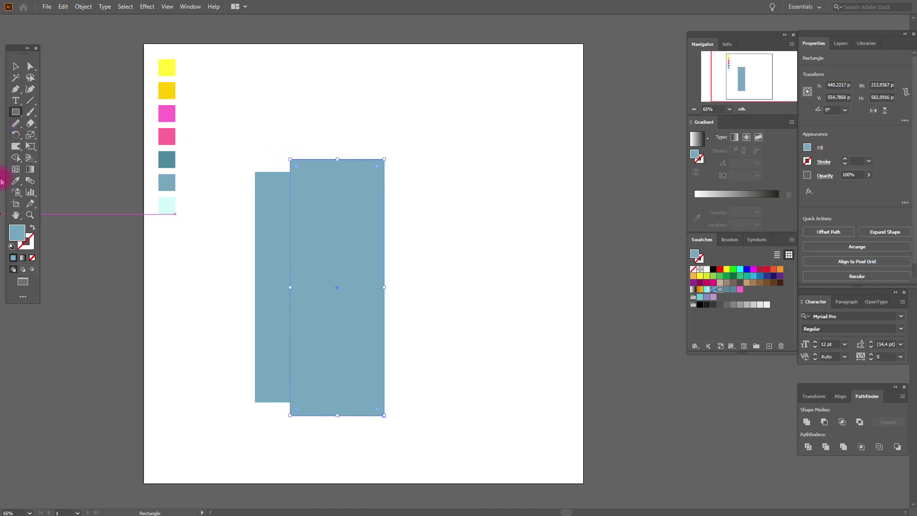
- Select both rectangles and apply a Pathfinder shape mode to split the bar
{"action": "left_click", "coordinate": [15, 66]}
{"action": "left_click", "coordinate": [259, 117]}
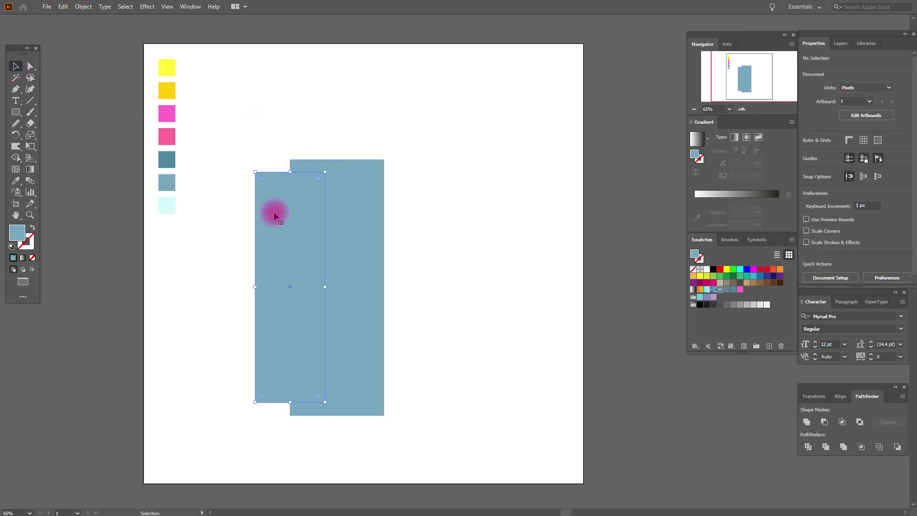
{"action": "key", "text": "a"}
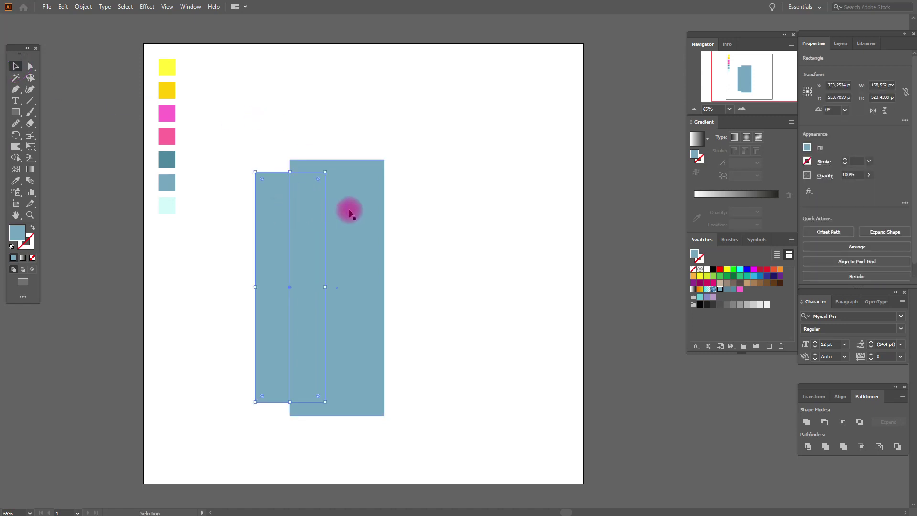
{"action": "left_click", "coordinate": [356, 211], "text": "shift"}
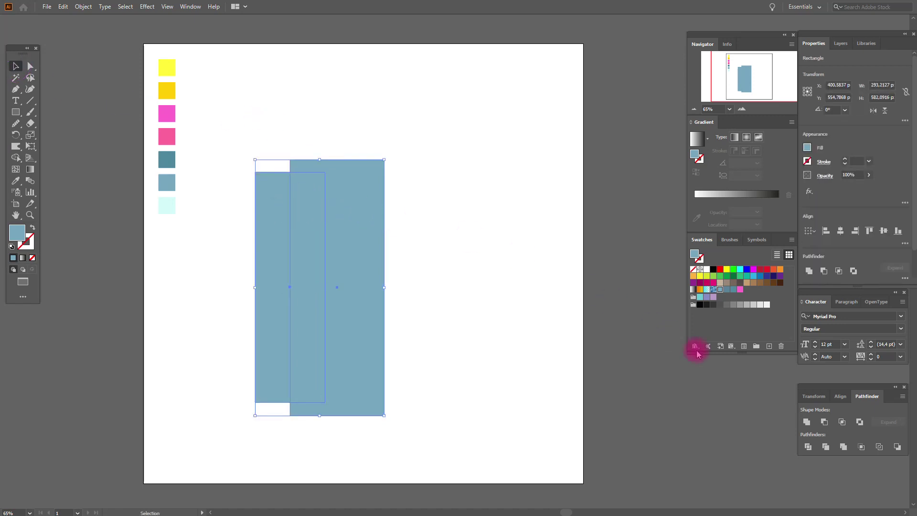
{"action": "left_click", "coordinate": [842, 423]}
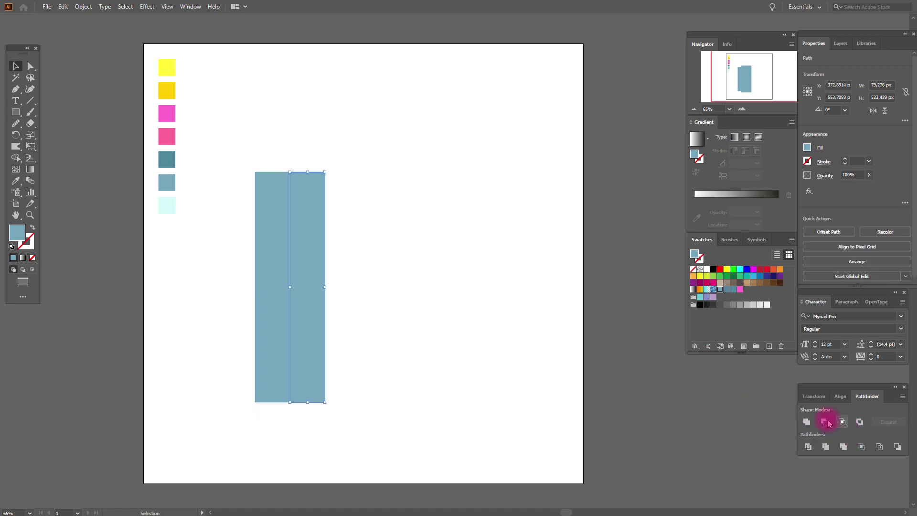
- Recolor the bar's right half dark teal with the Eyedropper, then deselect
{"action": "left_click", "coordinate": [15, 181]}
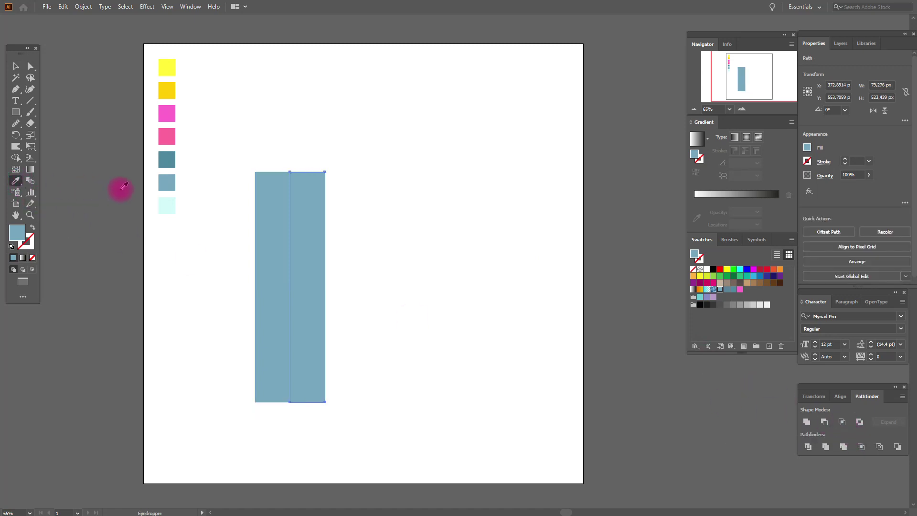
{"action": "left_click", "coordinate": [168, 164]}
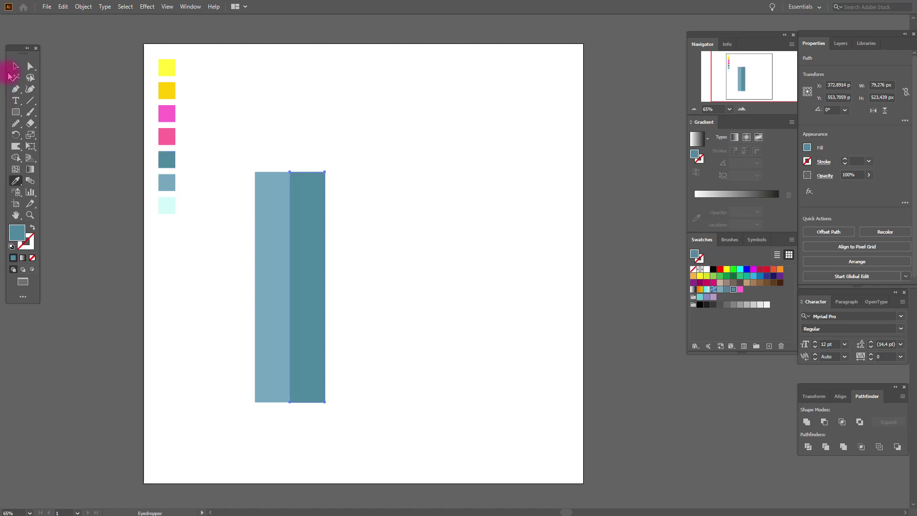
{"action": "left_click", "coordinate": [16, 66]}
{"action": "left_click", "coordinate": [359, 135]}
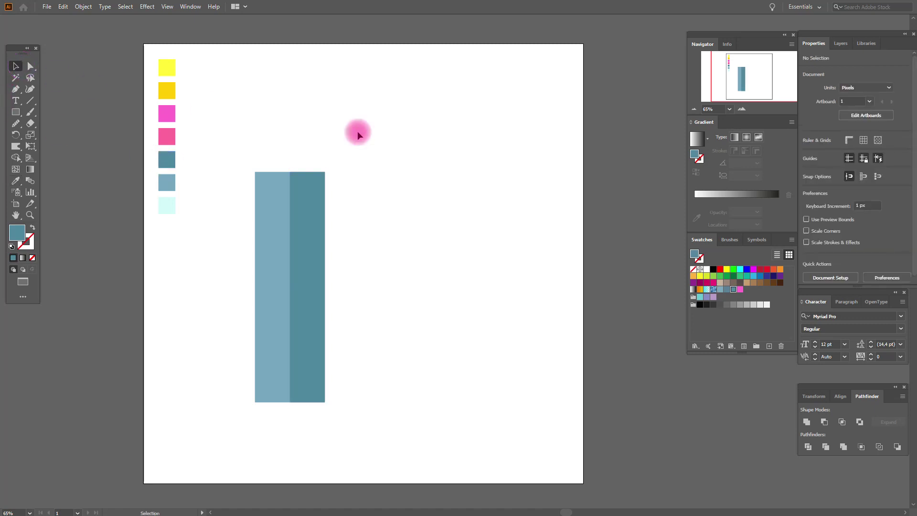
- Draw a pale cyan V-shaped triangle across the bar's top with the Pen tool
{"action": "left_click", "coordinate": [16, 90]}
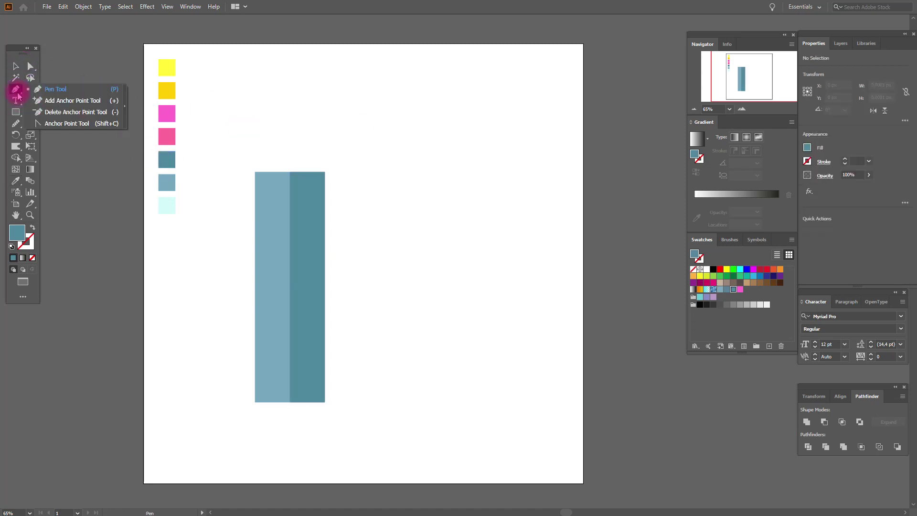
{"action": "left_click", "coordinate": [56, 89]}
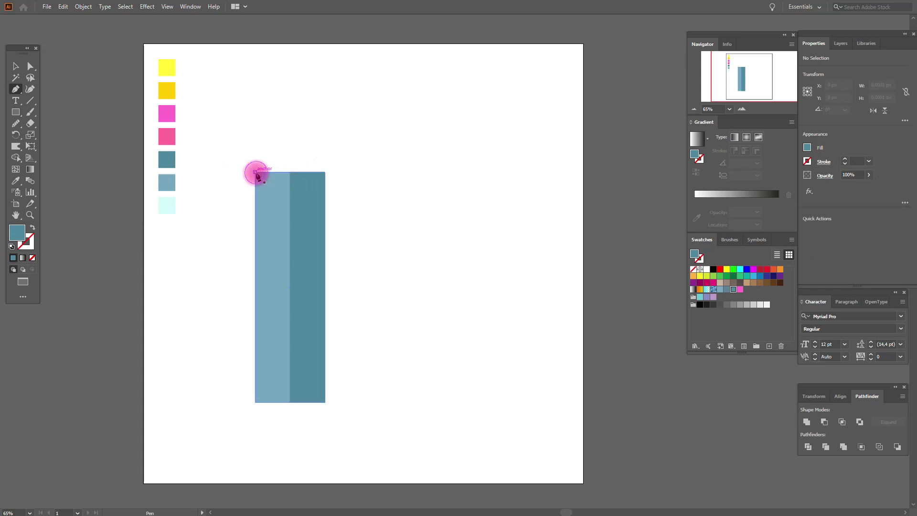
{"action": "left_click", "coordinate": [256, 173]}
{"action": "left_click", "coordinate": [290, 206]}
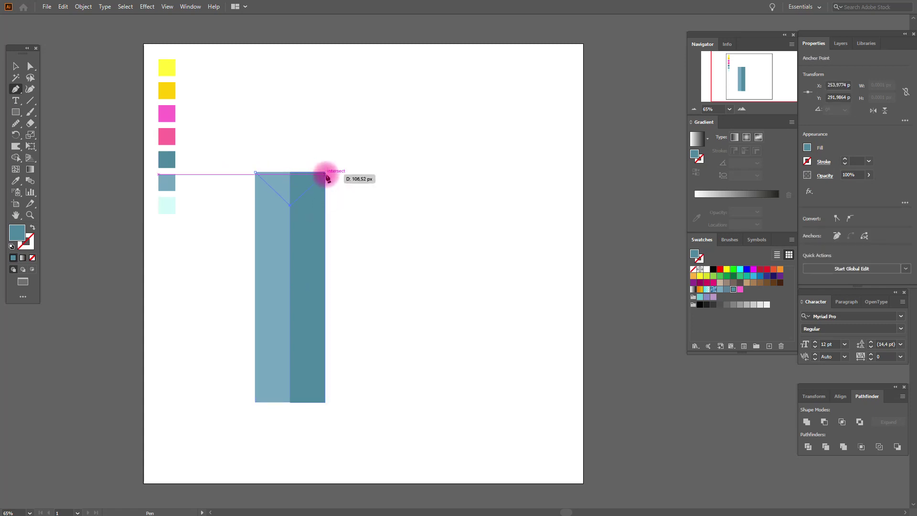
{"action": "left_click", "coordinate": [325, 173]}
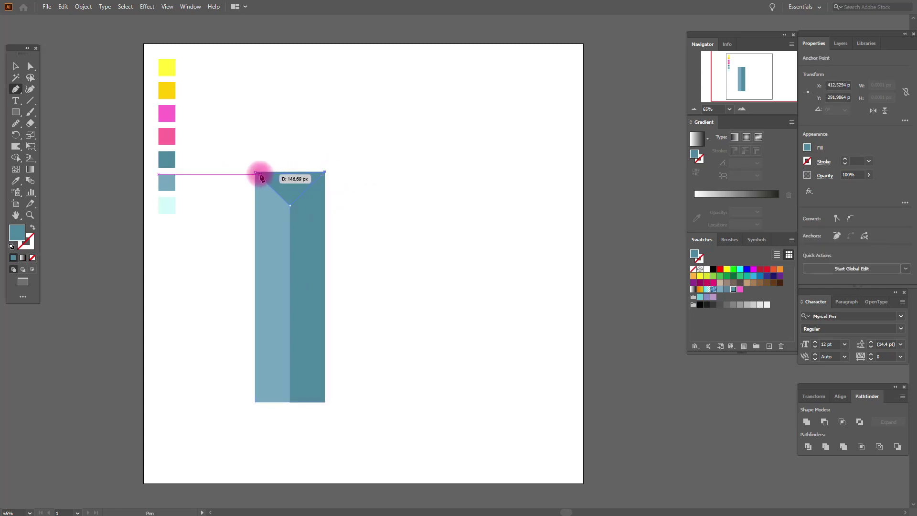
{"action": "left_click", "coordinate": [257, 173]}
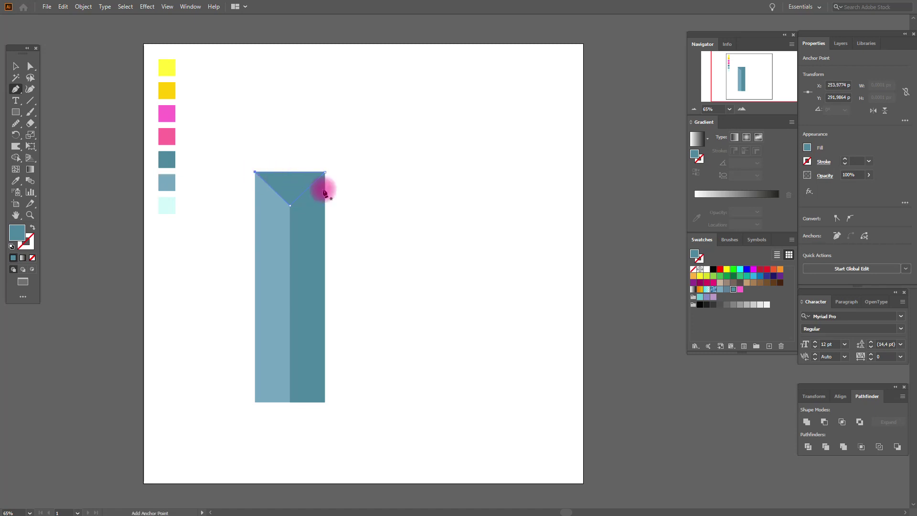
{"action": "left_click", "coordinate": [16, 180]}
{"action": "left_click", "coordinate": [166, 205]}
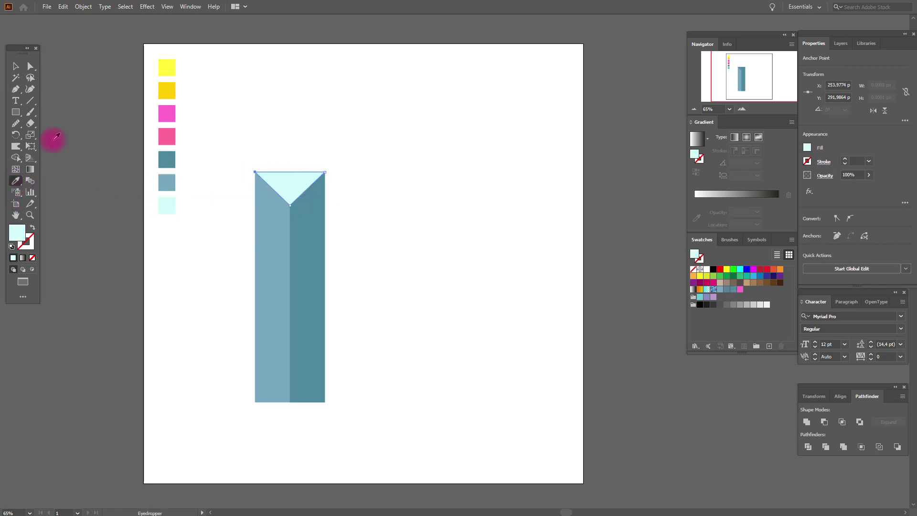
- Copy the triangle, rotate the copy 180°, and move it to the bar's bottom
{"action": "left_click", "coordinate": [16, 66]}
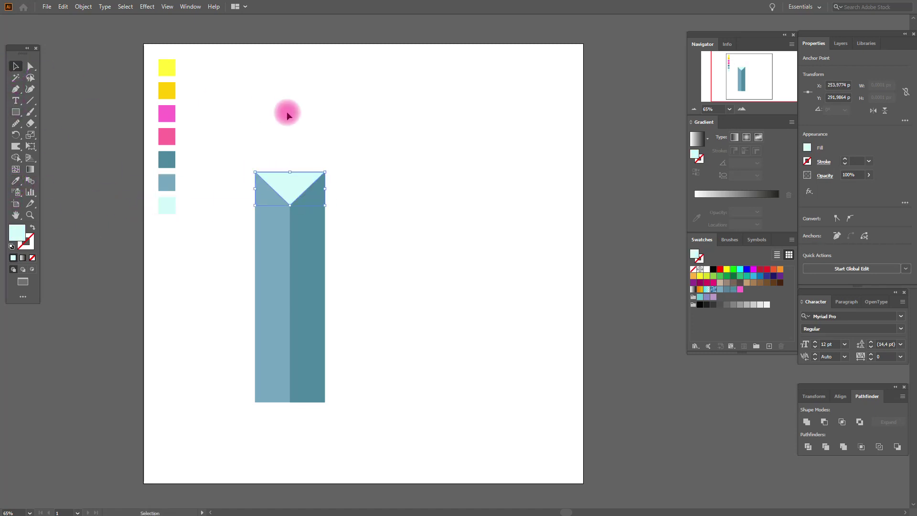
{"action": "left_click", "coordinate": [300, 185]}
{"action": "key", "text": "ctrl+c"}
{"action": "key", "text": "ctrl+v"}
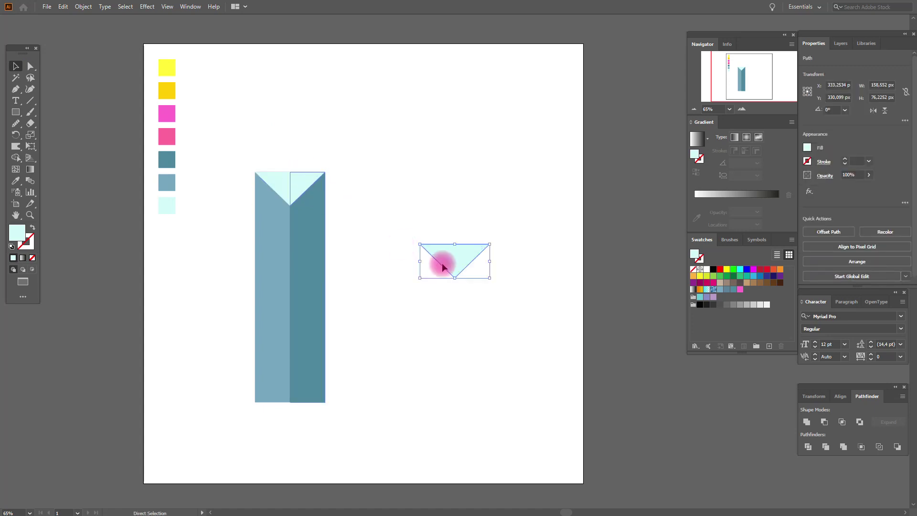
{"action": "right_click", "coordinate": [477, 264]}
{"action": "mouse_move", "coordinate": [506, 411]}
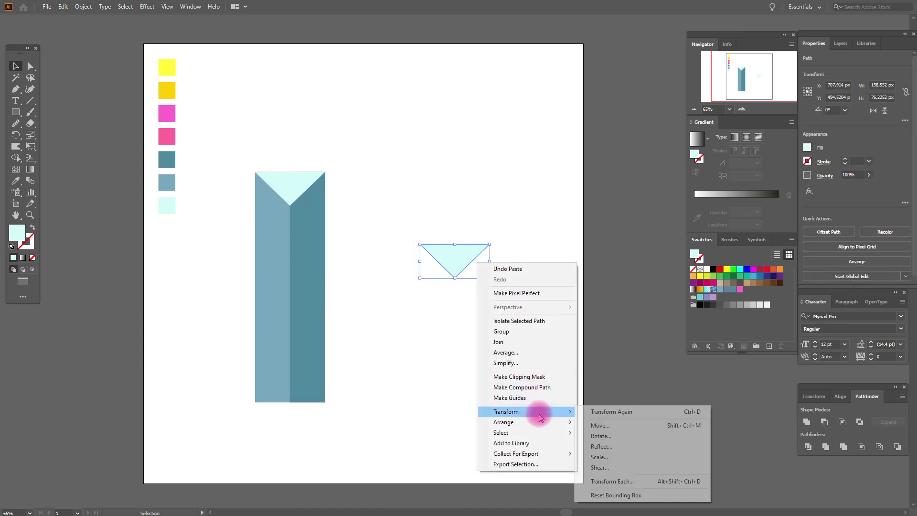
{"action": "left_click", "coordinate": [607, 435]}
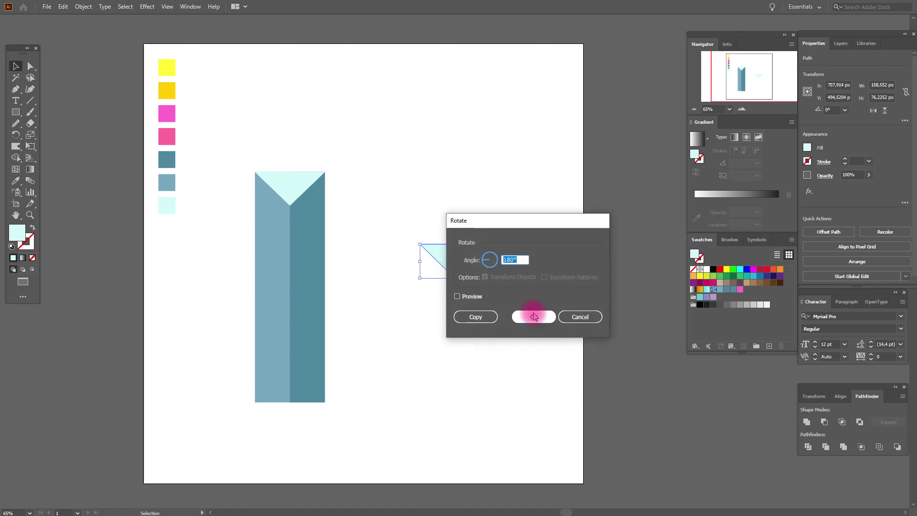
{"action": "left_click", "coordinate": [542, 319]}
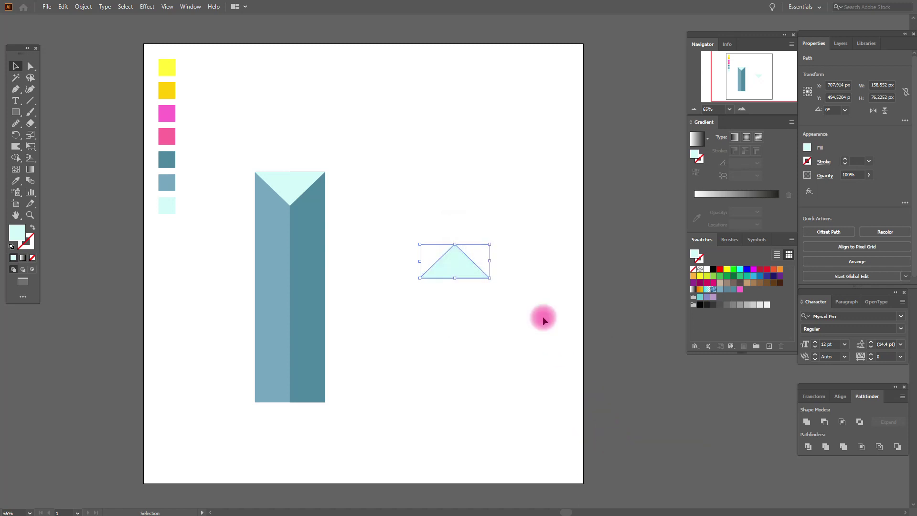
{"action": "mouse_move", "coordinate": [469, 271]}
{"action": "left_mouse_down"}
{"action": "mouse_move", "coordinate": [301, 383]}
{"action": "mouse_move", "coordinate": [306, 397]}
{"action": "left_mouse_up"}
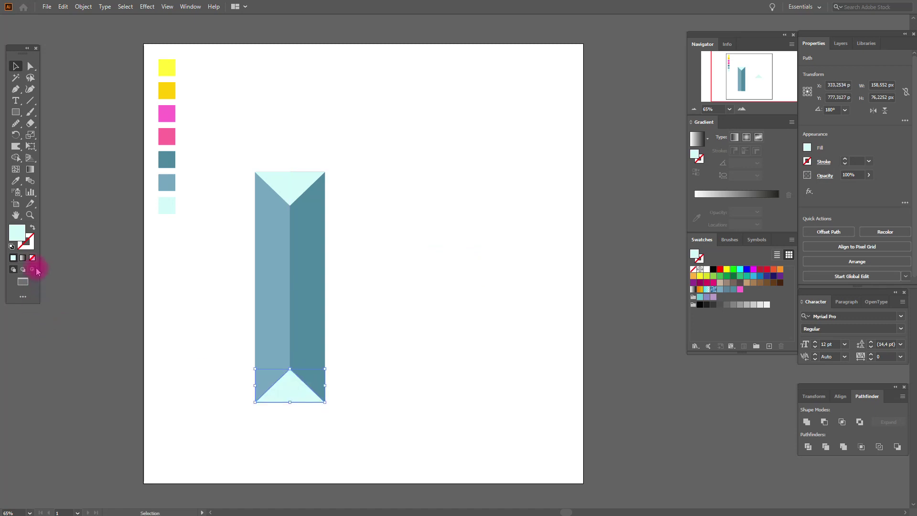
{"action": "left_click", "coordinate": [30, 215]}
{"action": "left_click", "coordinate": [348, 337]}
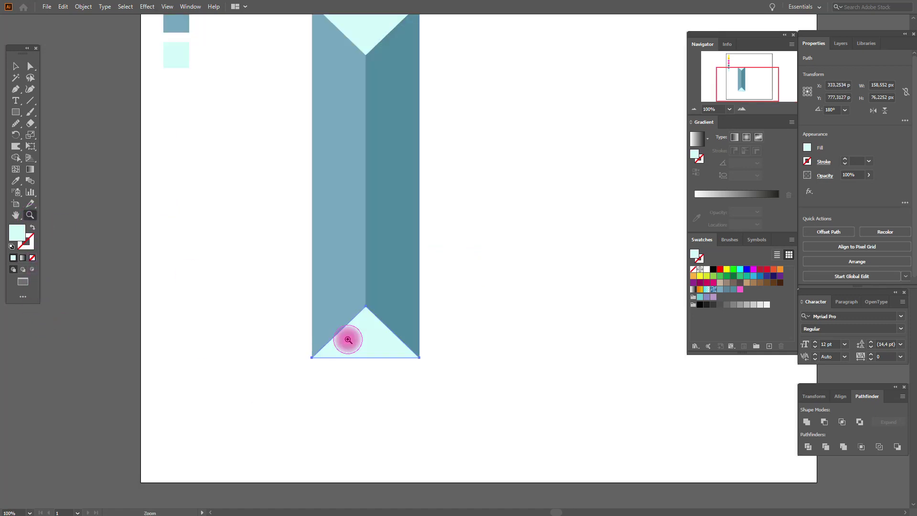
{"action": "left_click", "coordinate": [430, 341]}
{"action": "left_click", "coordinate": [432, 251]}
{"action": "left_click", "coordinate": [434, 250]}
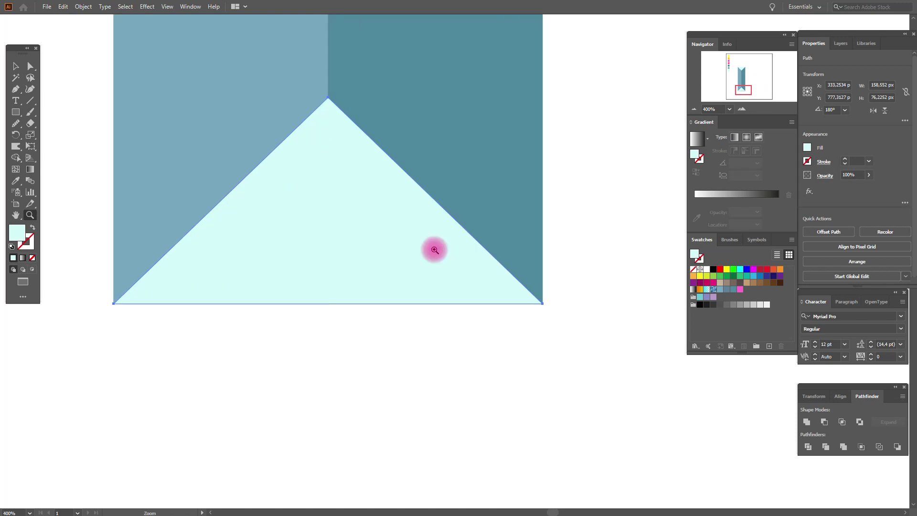
{"action": "left_click", "coordinate": [16, 67]}
{"action": "left_click", "coordinate": [58, 86]}
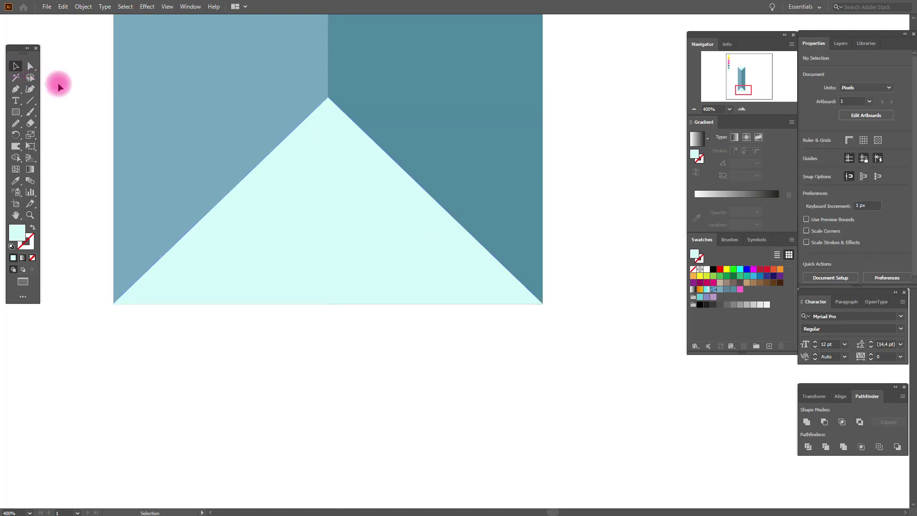
{"action": "left_click", "coordinate": [15, 215]}
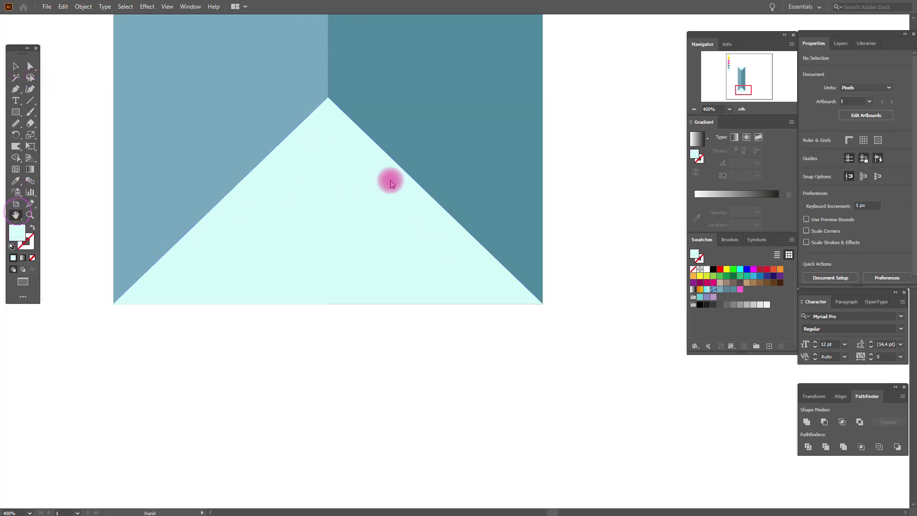
{"action": "mouse_move", "coordinate": [389, 180]}
{"action": "left_mouse_down"}
{"action": "mouse_move", "coordinate": [420, 173]}
{"action": "mouse_move", "coordinate": [456, 472]}
{"action": "mouse_move", "coordinate": [472, 224]}
{"action": "mouse_move", "coordinate": [486, 276]}
{"action": "left_mouse_up"}
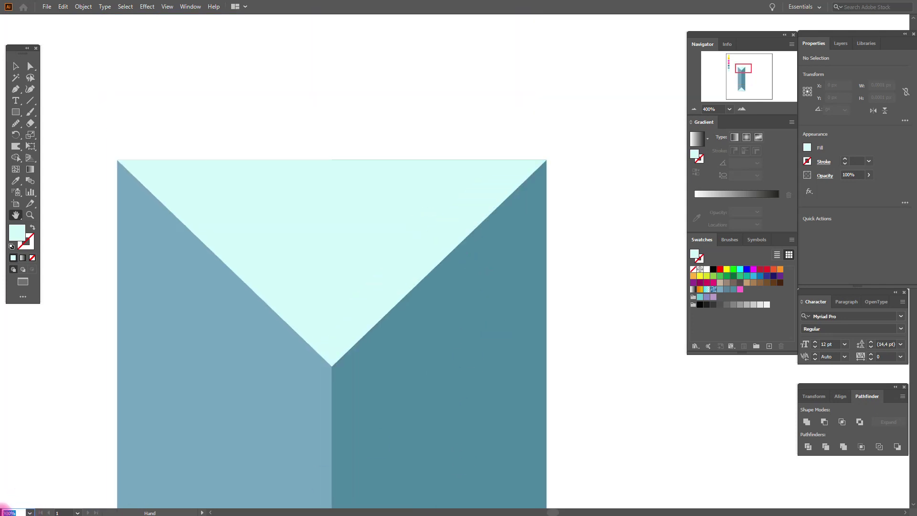
{"action": "type", "text": "65"}
{"action": "key", "text": "Return"}
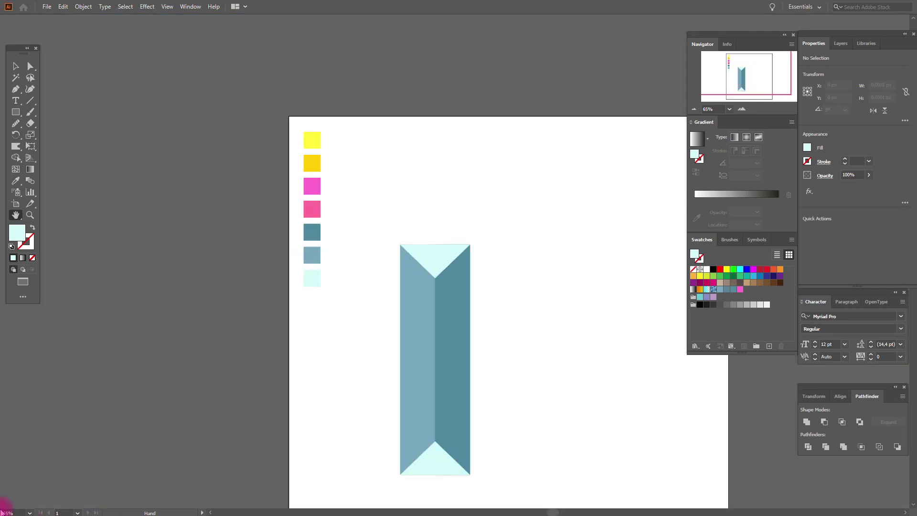
{"action": "mouse_move", "coordinate": [476, 269]}
{"action": "left_mouse_down"}
{"action": "mouse_move", "coordinate": [289, 161]}
{"action": "mouse_move", "coordinate": [276, 166]}
{"action": "left_mouse_up"}
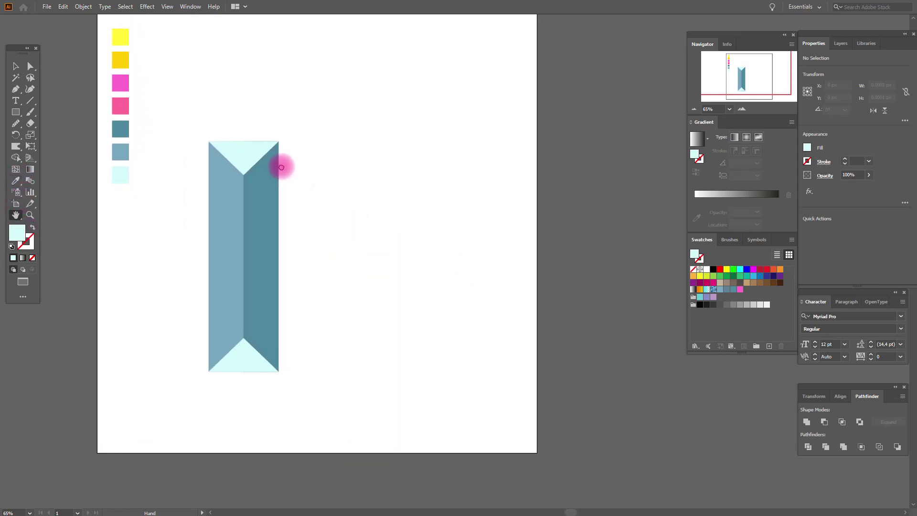
- Copy the whole teal bar and place the duplicate just right of the original
{"action": "left_click", "coordinate": [16, 66]}
{"action": "left_click_drag", "start_coordinate": [205, 117], "coordinate": [307, 378]}
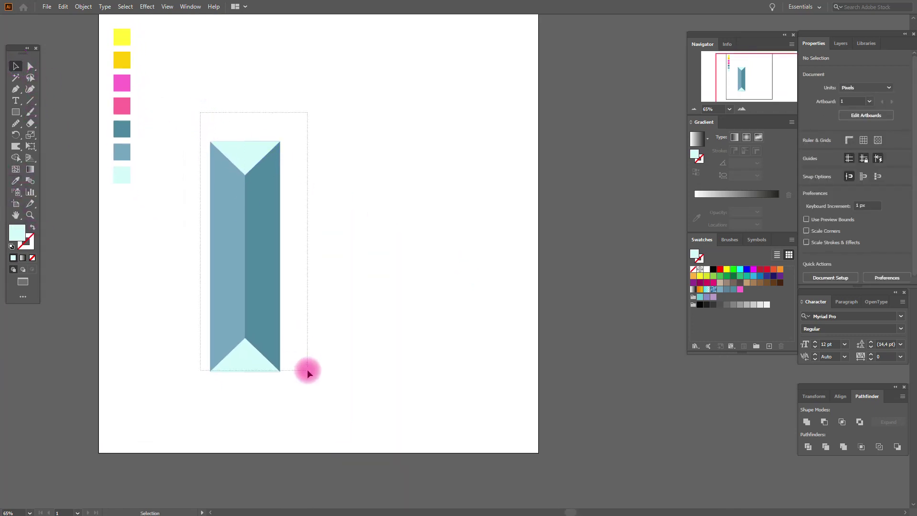
{"action": "key", "text": "a"}
{"action": "key", "text": "ctrl+c"}
{"action": "key", "text": "ctrl+v"}
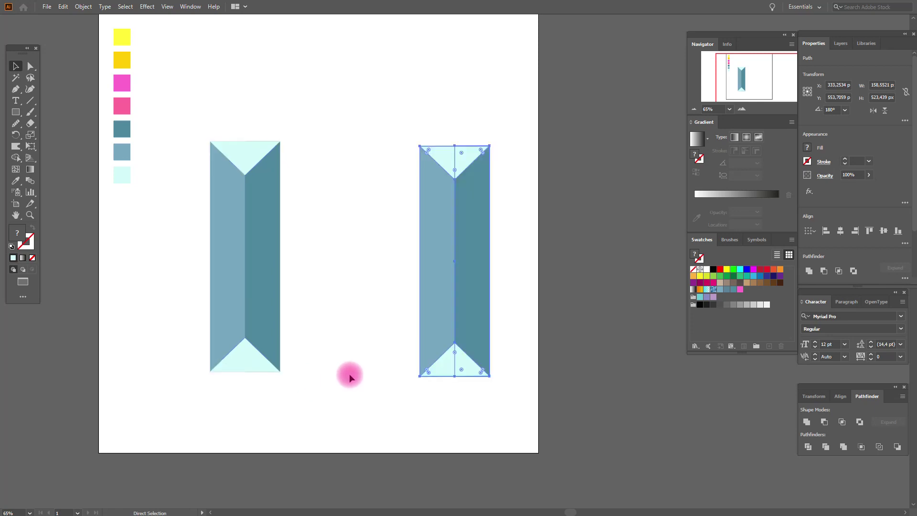
{"action": "left_click_drag", "start_coordinate": [451, 260], "coordinate": [339, 257]}
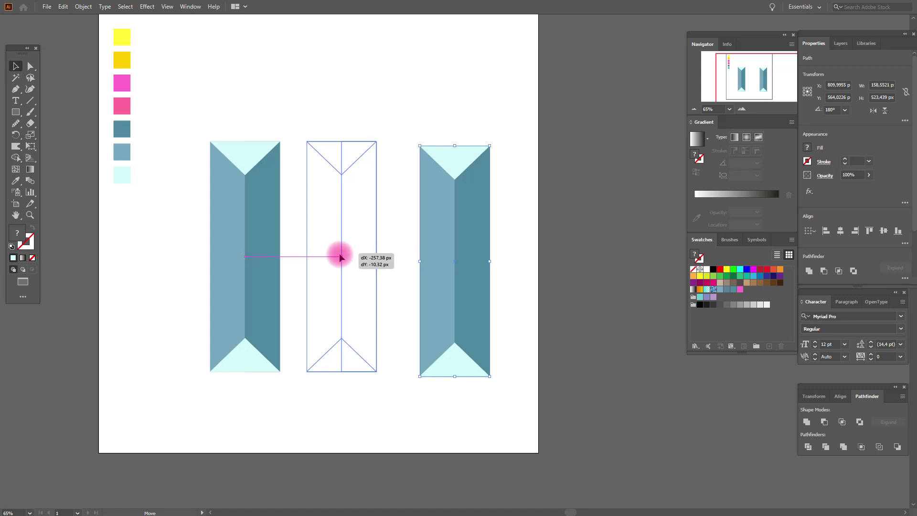
{"action": "left_click_drag", "start_coordinate": [339, 256], "coordinate": [340, 256]}
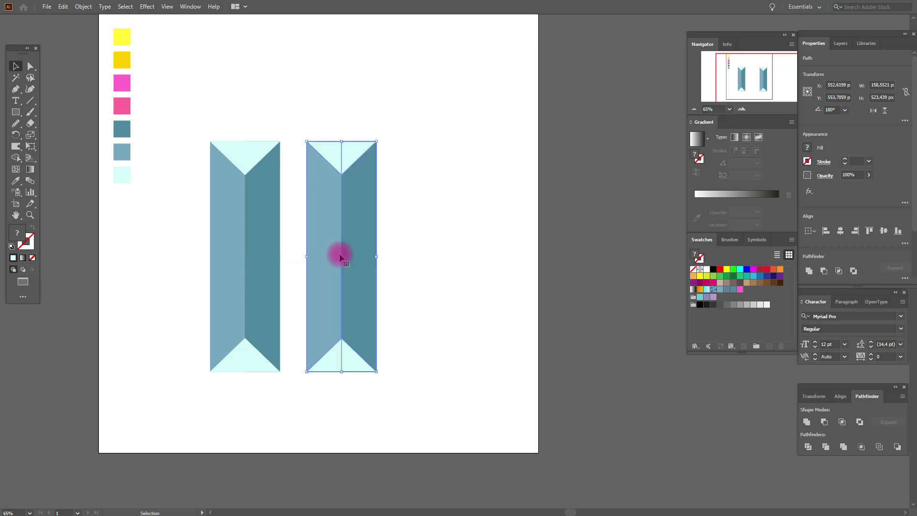
{"action": "left_click", "coordinate": [452, 303]}
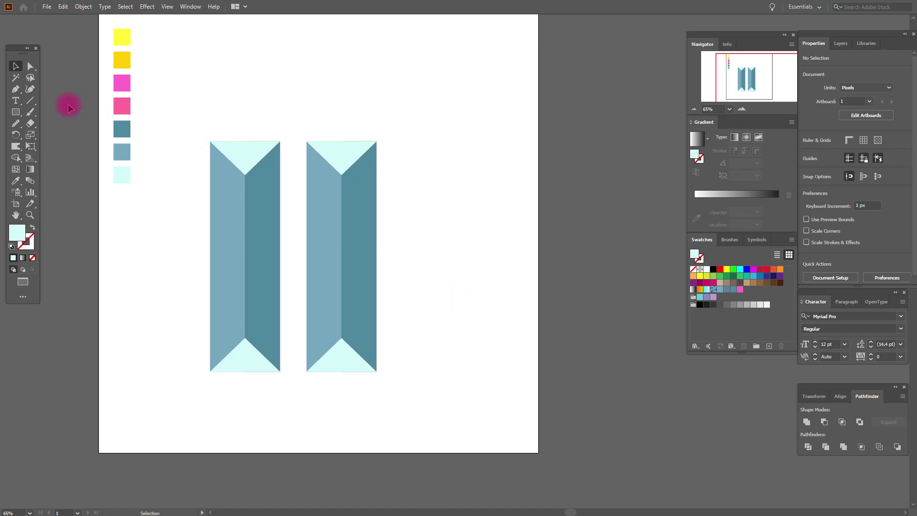
{"action": "left_click", "coordinate": [15, 96]}
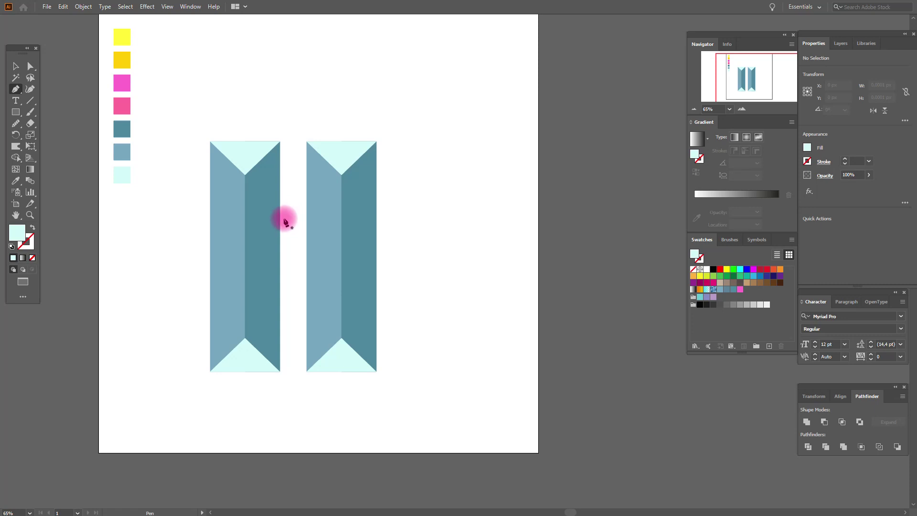
- Draw a trapezoid crossbar between the two uprights with the Pen tool
{"action": "left_click", "coordinate": [280, 219]}
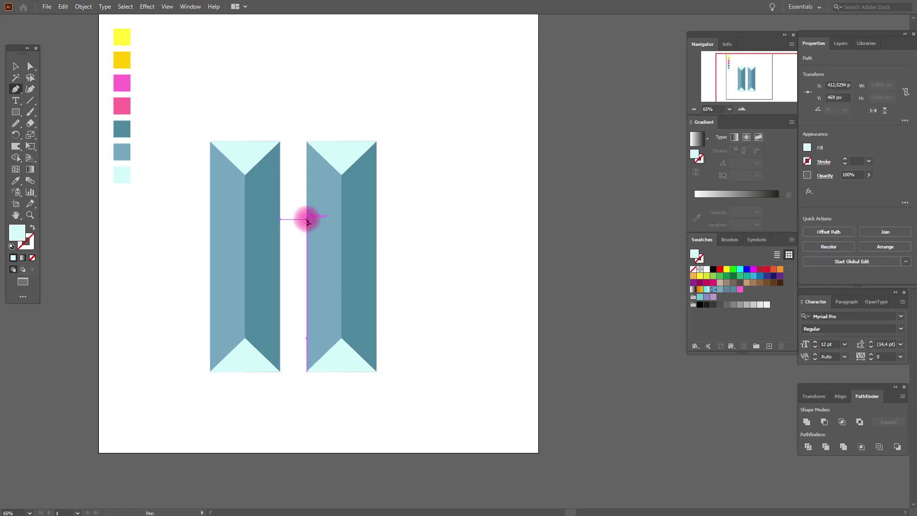
{"action": "left_click", "coordinate": [306, 218]}
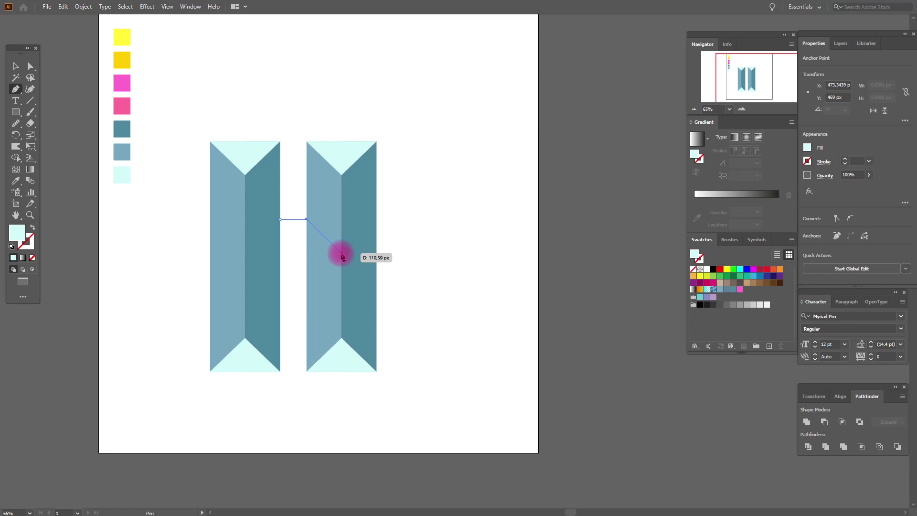
{"action": "left_click", "coordinate": [341, 253]}
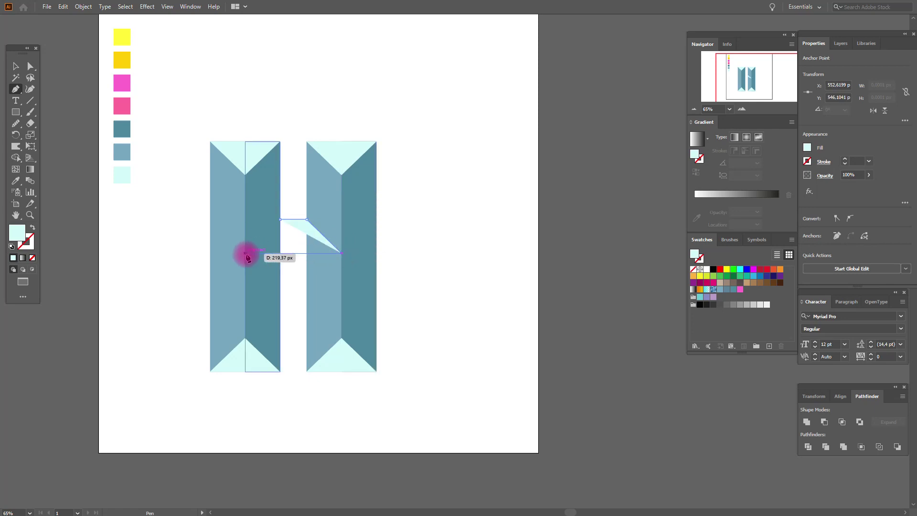
{"action": "left_click", "coordinate": [246, 253]}
{"action": "left_click", "coordinate": [280, 219]}
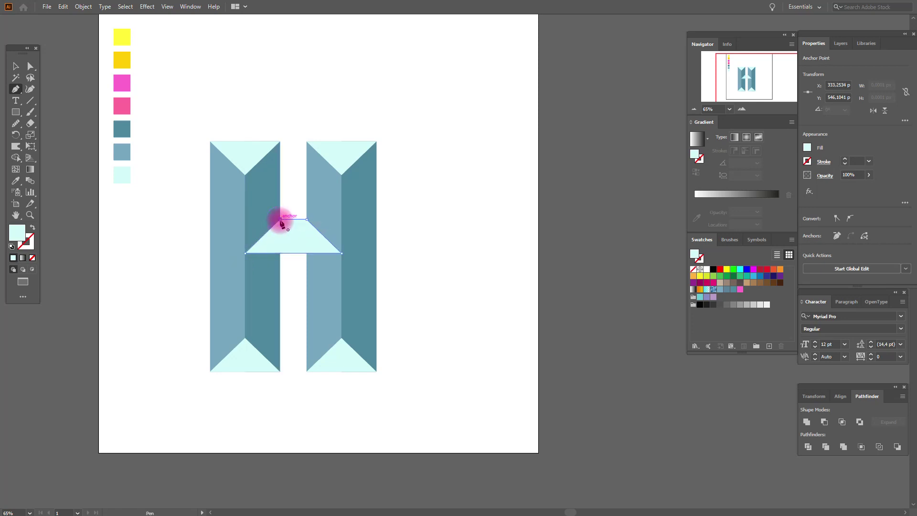
- Rotate a copy of the trapezoid 180° and move it below the upper one
{"action": "left_click", "coordinate": [16, 66]}
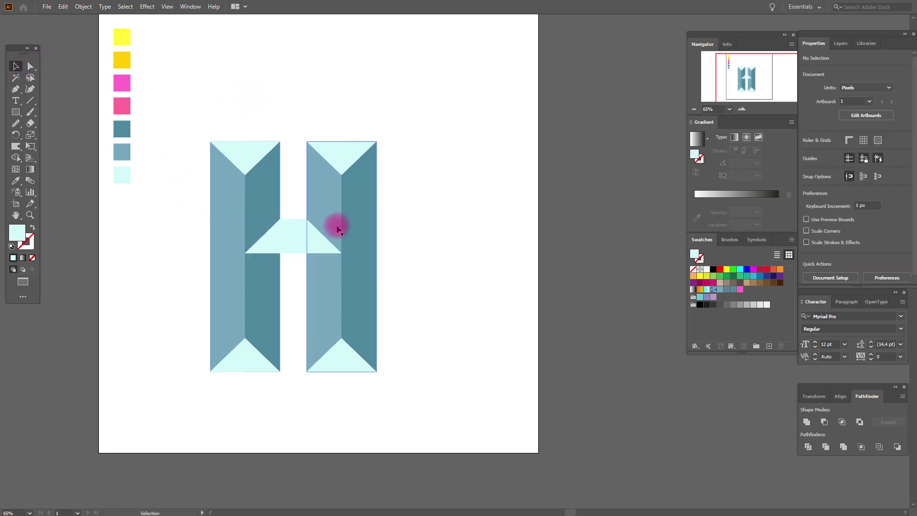
{"action": "left_click", "coordinate": [318, 243], "text": "ctrl"}
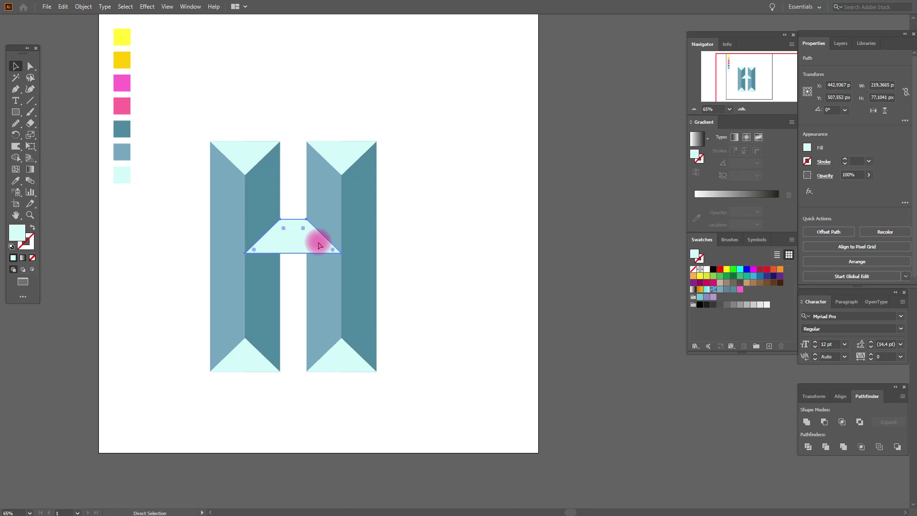
{"action": "right_click", "coordinate": [319, 245]}
{"action": "mouse_move", "coordinate": [347, 391]}
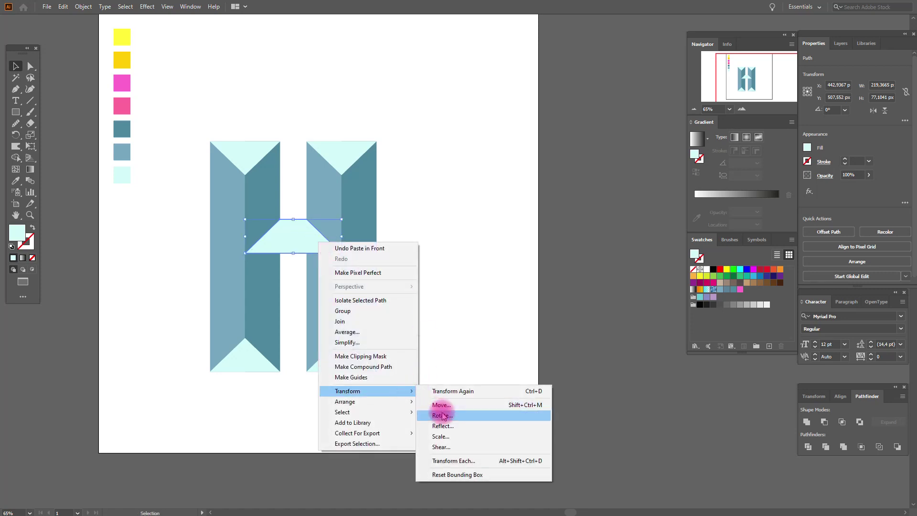
{"action": "left_click", "coordinate": [442, 415]}
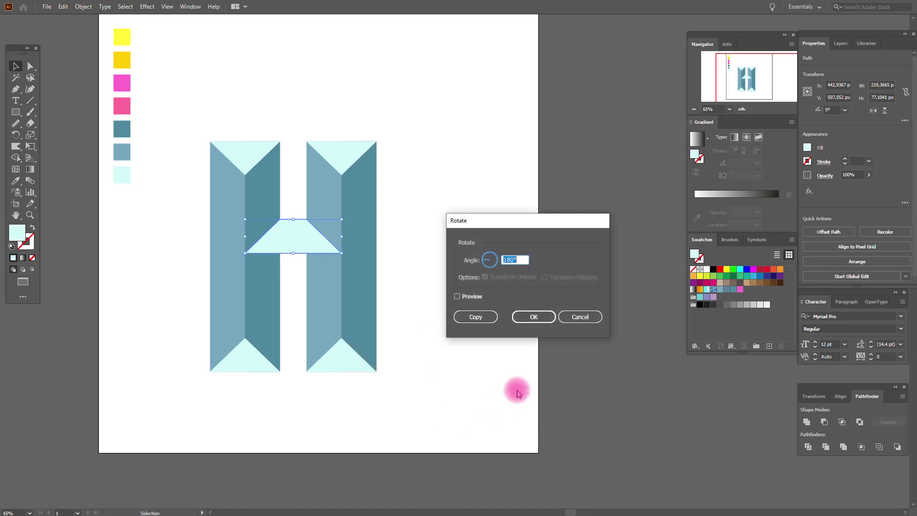
{"action": "left_click", "coordinate": [533, 316]}
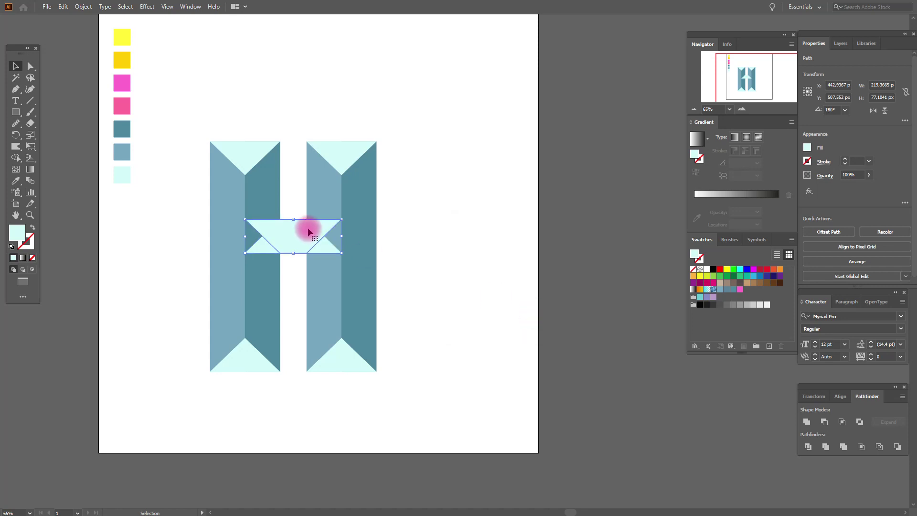
{"action": "left_click_drag", "start_coordinate": [309, 229], "coordinate": [312, 266]}
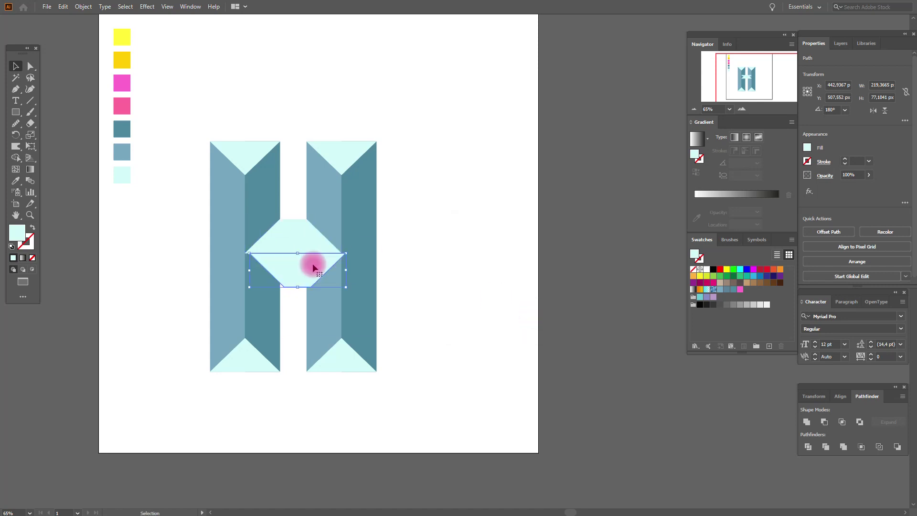
- Color the lower trapezoid with the pink swatch and zoom in on it
{"action": "left_click", "coordinate": [16, 182]}
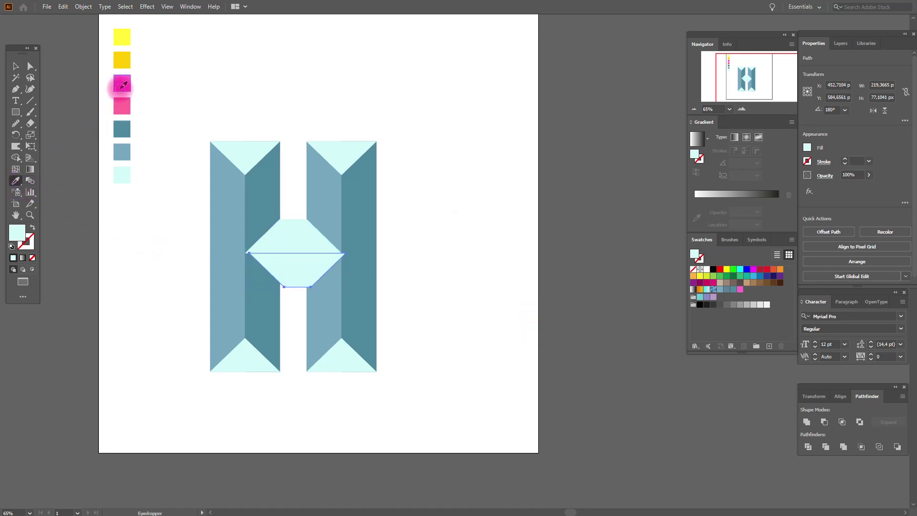
{"action": "left_click", "coordinate": [122, 84]}
{"action": "left_click", "coordinate": [29, 215]}
{"action": "left_click", "coordinate": [401, 256]}
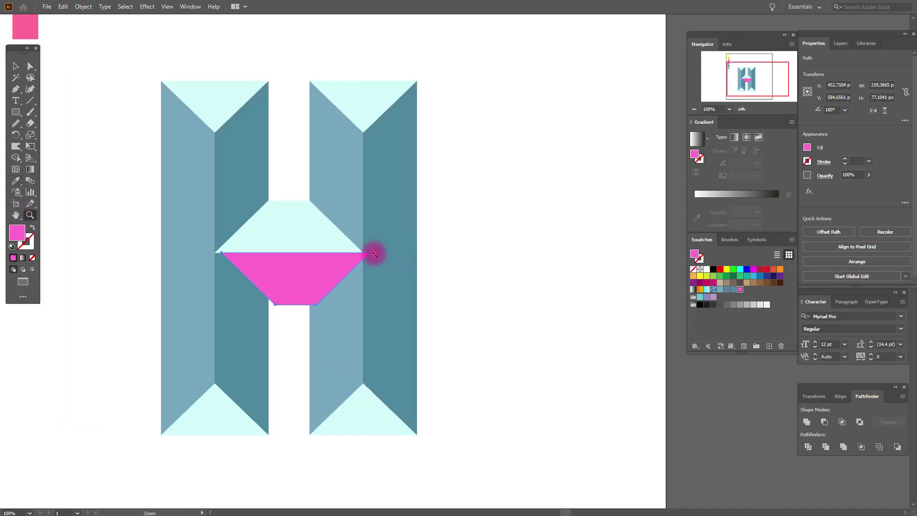
{"action": "left_click", "coordinate": [373, 251]}
{"action": "left_click", "coordinate": [427, 263]}
- Align the pink trapezoid's left corner with the left upright, checking it zoomed in
{"action": "left_click", "coordinate": [16, 66]}
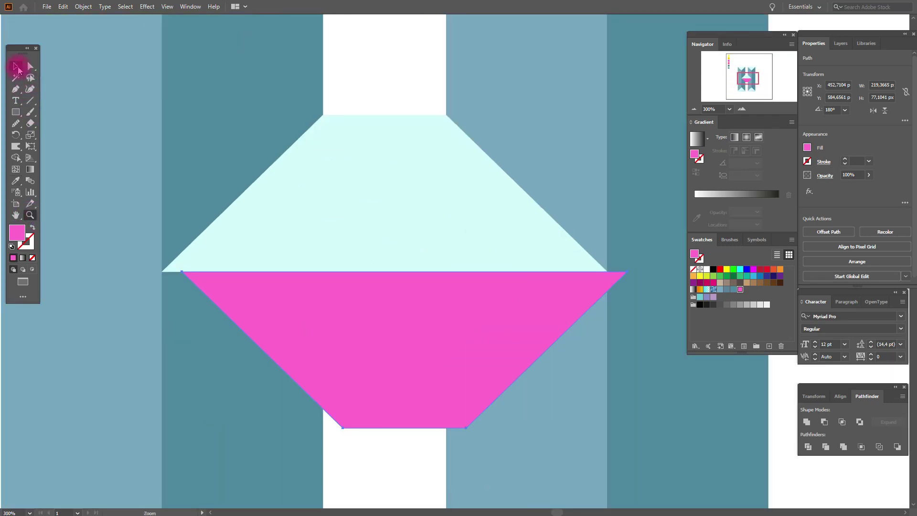
{"action": "left_click", "coordinate": [254, 299]}
{"action": "left_click_drag", "start_coordinate": [254, 300], "coordinate": [234, 295]}
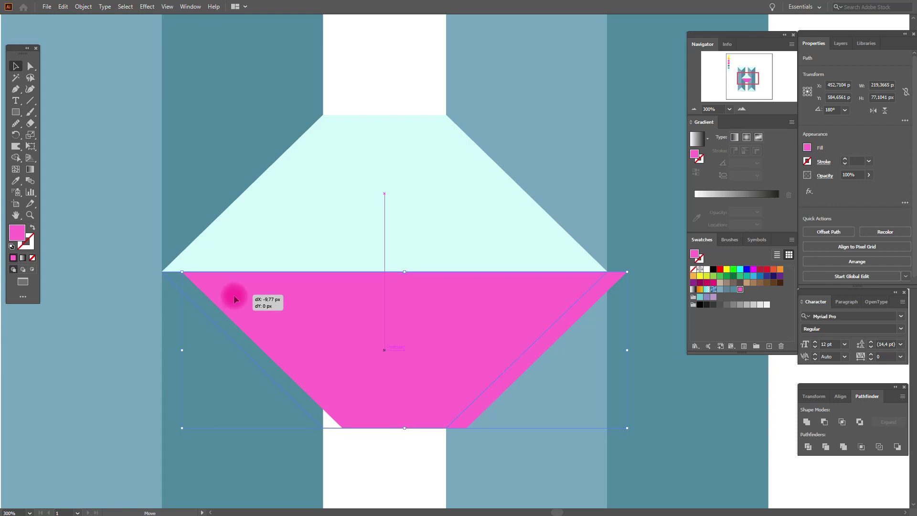
{"action": "left_click", "coordinate": [30, 215]}
{"action": "left_click", "coordinate": [297, 268]}
{"action": "left_click", "coordinate": [466, 227]}
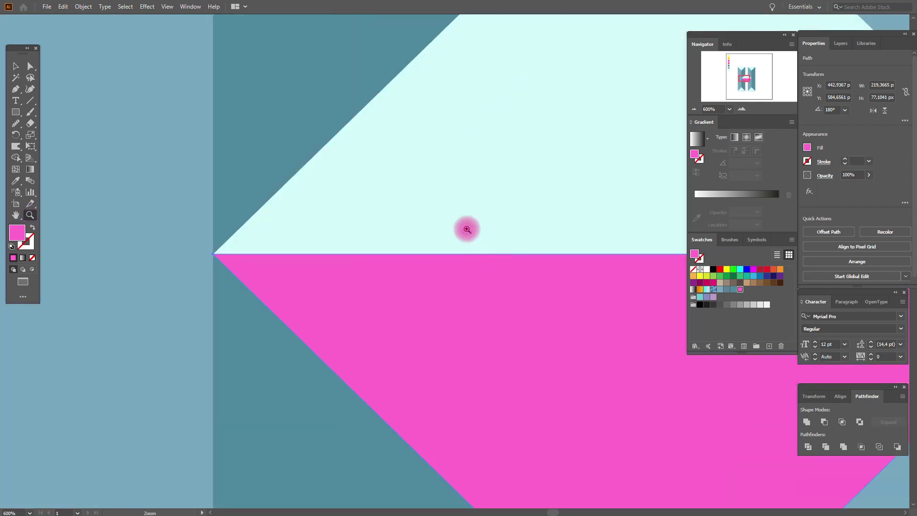
{"action": "left_click", "coordinate": [328, 279]}
{"action": "left_click", "coordinate": [16, 66]}
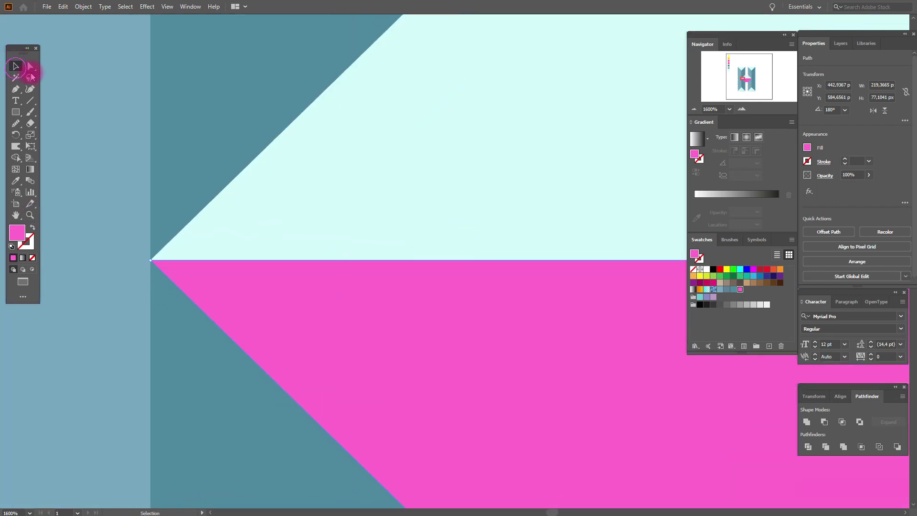
{"action": "left_click", "coordinate": [173, 109]}
- Pan and set zoom to 100%, then 65%, centring the whole H
{"action": "left_click", "coordinate": [17, 215]}
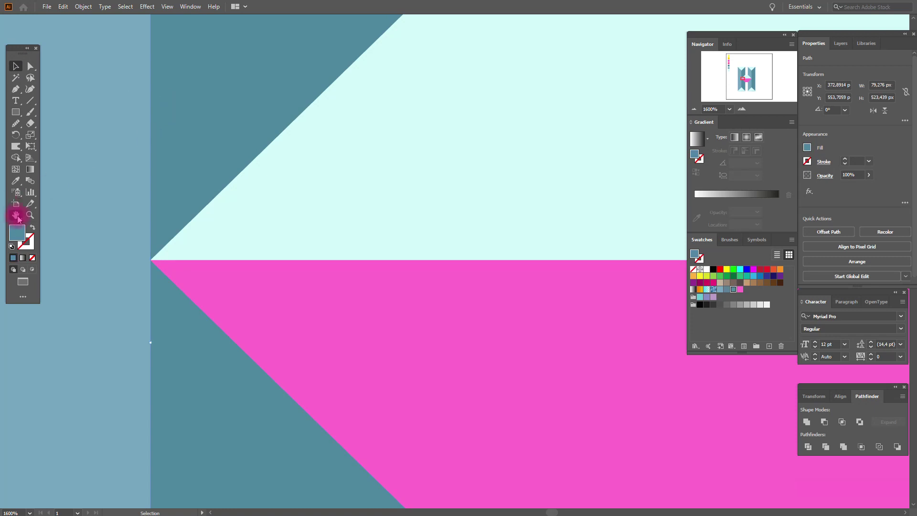
{"action": "mouse_move", "coordinate": [381, 299]}
{"action": "left_mouse_down"}
{"action": "mouse_move", "coordinate": [97, 310]}
{"action": "mouse_move", "coordinate": [198, 336]}
{"action": "mouse_move", "coordinate": [566, 284]}
{"action": "mouse_move", "coordinate": [182, 337]}
{"action": "mouse_move", "coordinate": [7, 482]}
{"action": "left_mouse_up"}
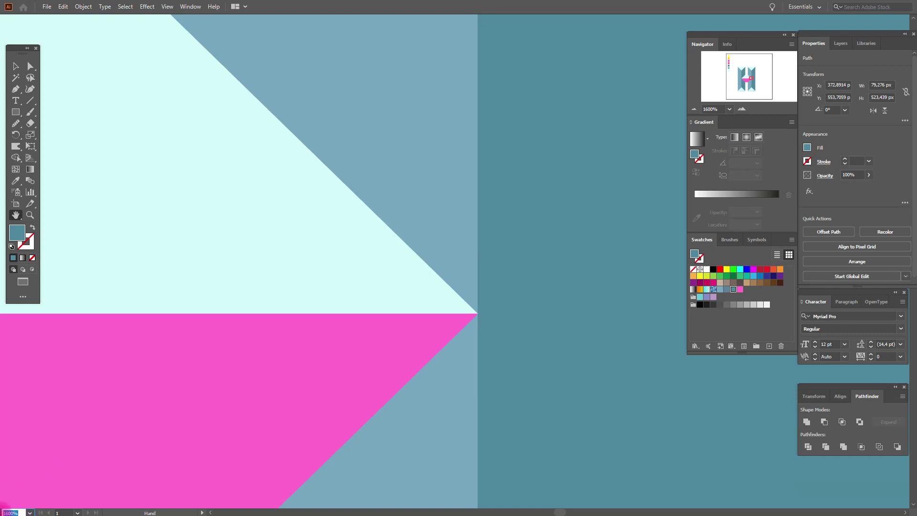
{"action": "type", "text": "1"}
{"action": "key", "text": "Return"}
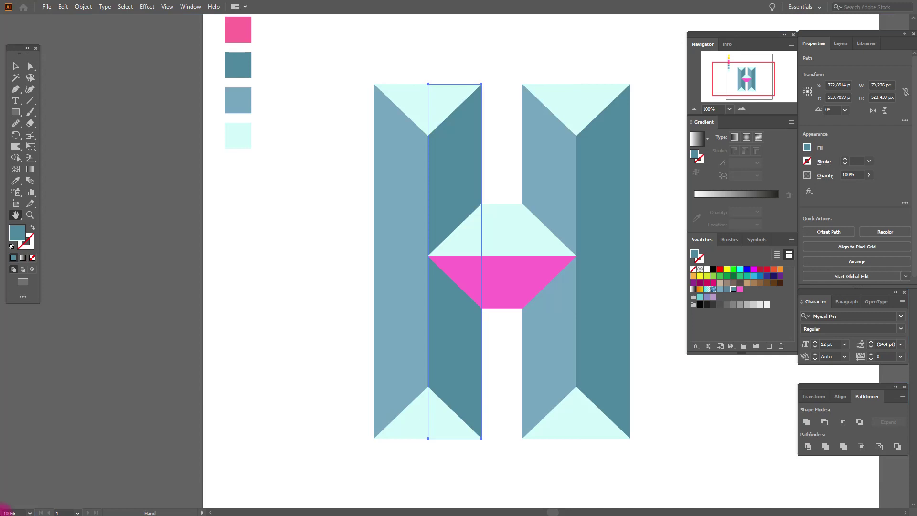
{"action": "mouse_move", "coordinate": [476, 228]}
{"action": "left_mouse_down"}
{"action": "mouse_move", "coordinate": [341, 317]}
{"action": "mouse_move", "coordinate": [334, 298]}
{"action": "left_mouse_up"}
{"action": "left_click", "coordinate": [18, 511]}
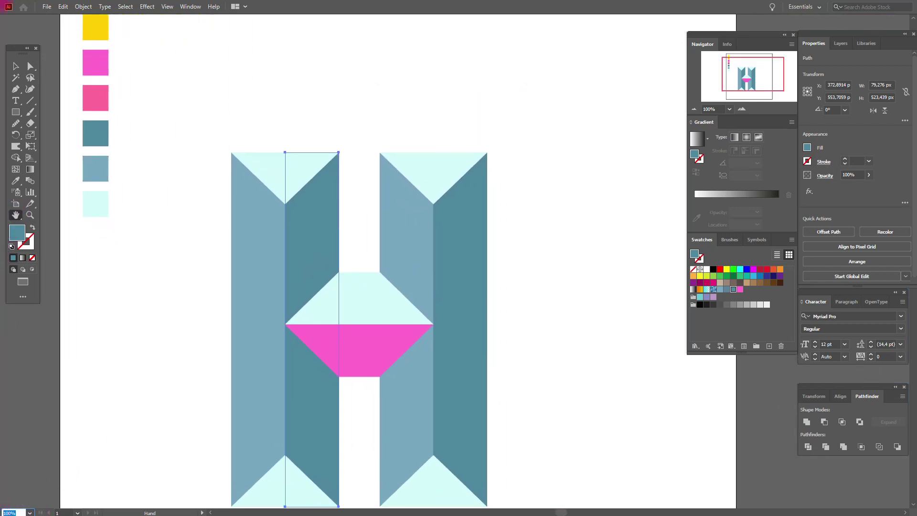
{"action": "type", "text": "65"}
{"action": "key", "text": "Return"}
{"action": "left_click_drag", "start_coordinate": [459, 249], "coordinate": [347, 264]}
{"action": "left_click", "coordinate": [16, 66]}
- Give the bottom-left cap a teal-to-light-teal gradient at a -90° angle
{"action": "left_click", "coordinate": [354, 100]}
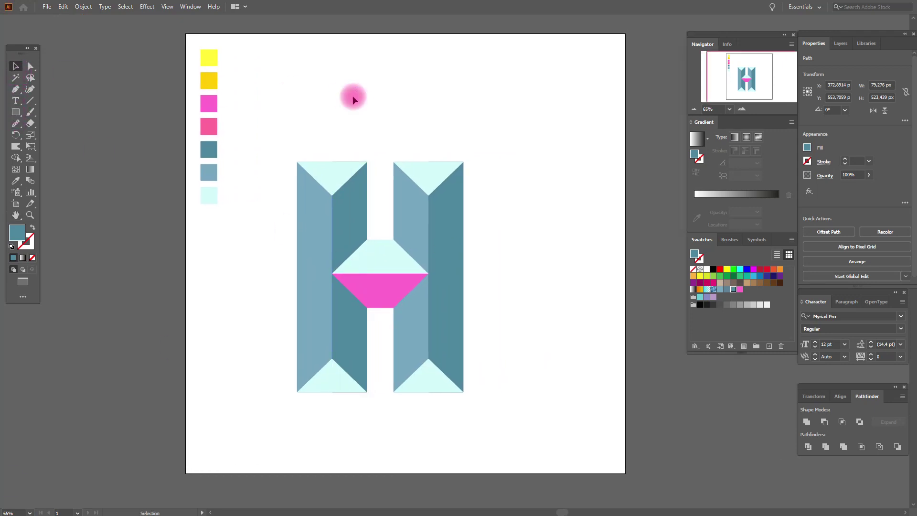
{"action": "left_click", "coordinate": [339, 176]}
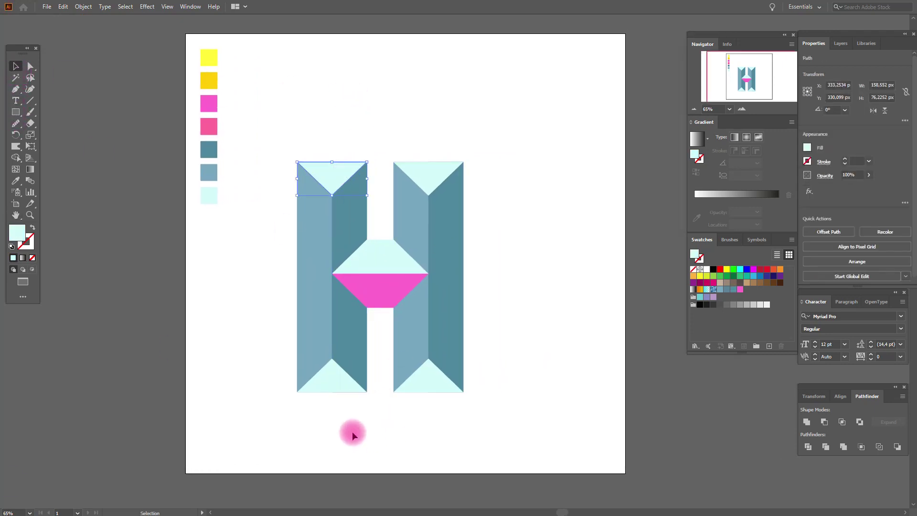
{"action": "left_click", "coordinate": [343, 387]}
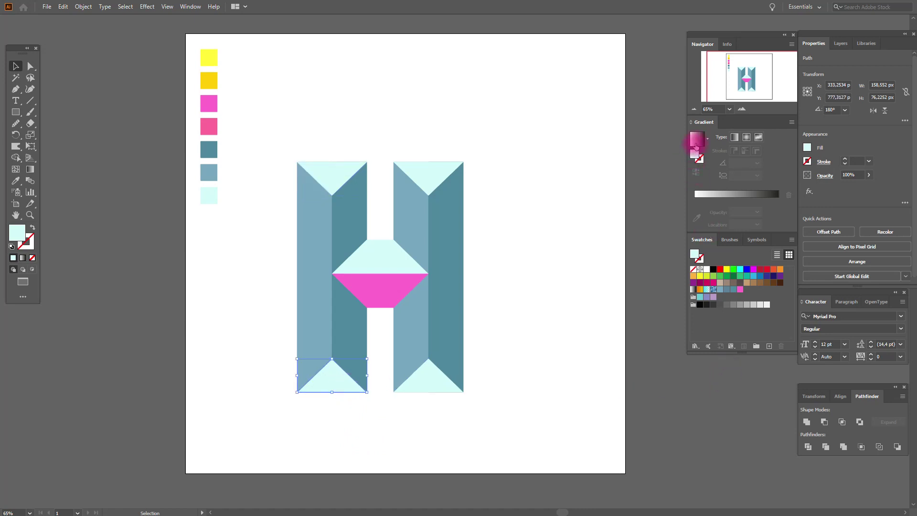
{"action": "left_click", "coordinate": [696, 139]}
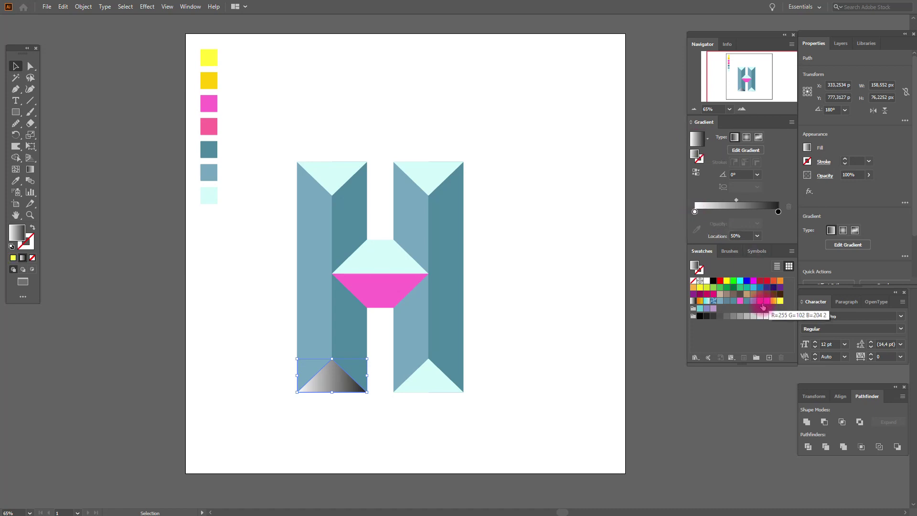
{"action": "left_click_drag", "start_coordinate": [708, 308], "coordinate": [694, 212]}
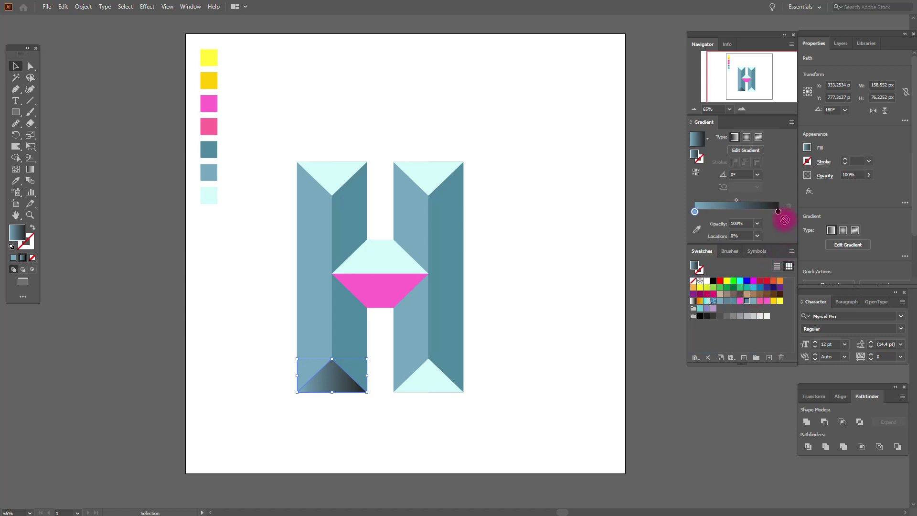
{"action": "left_click_drag", "start_coordinate": [778, 212], "coordinate": [778, 213]}
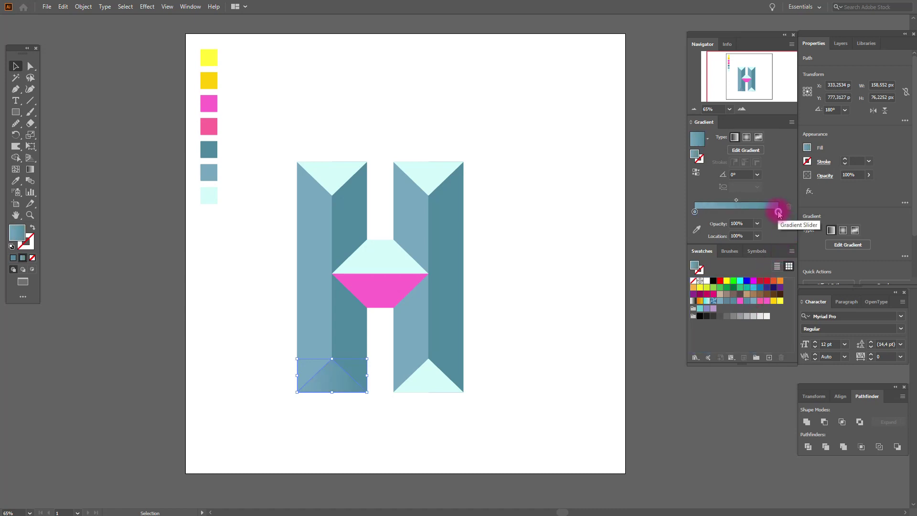
{"action": "left_click", "coordinate": [715, 175]}
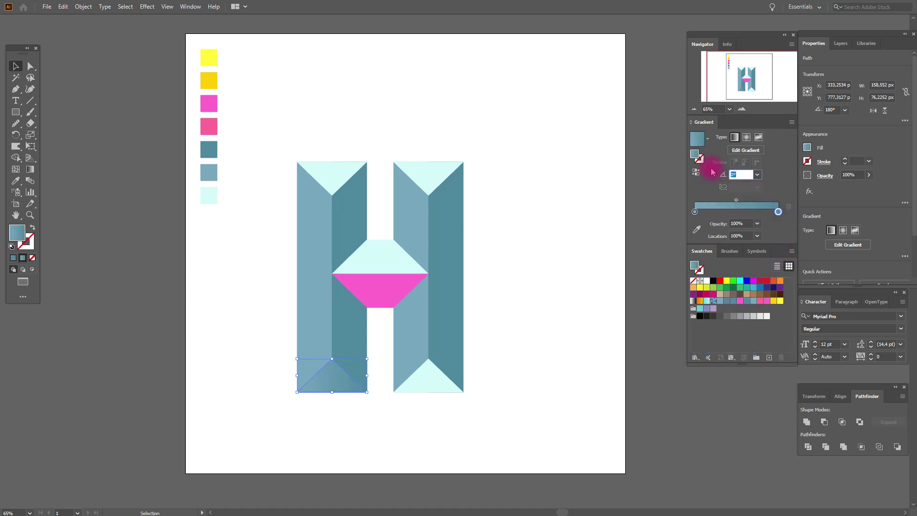
{"action": "key", "text": "BackSpace"}
{"action": "type", "text": "-9"}
{"action": "left_click", "coordinate": [713, 173]}
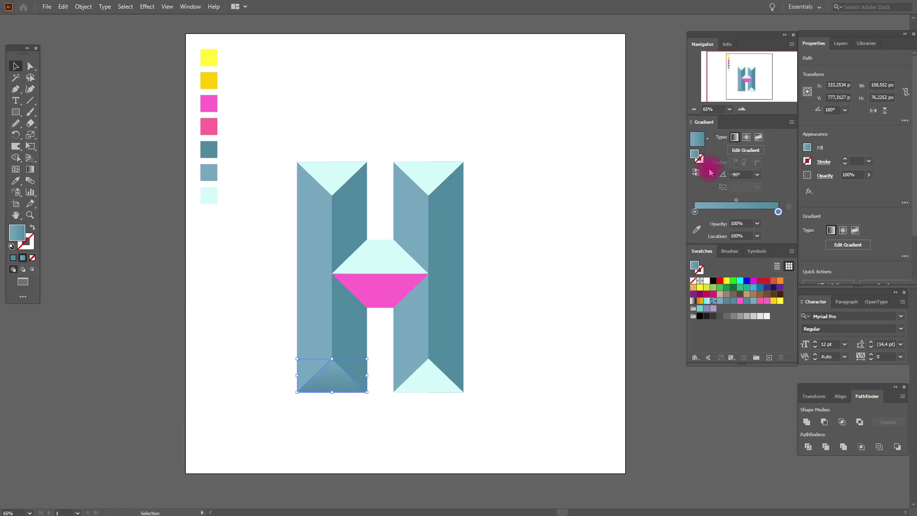
- Copy that vertical teal gradient onto the bottom-right triangle with the Eyedropper
{"action": "left_click", "coordinate": [436, 383]}
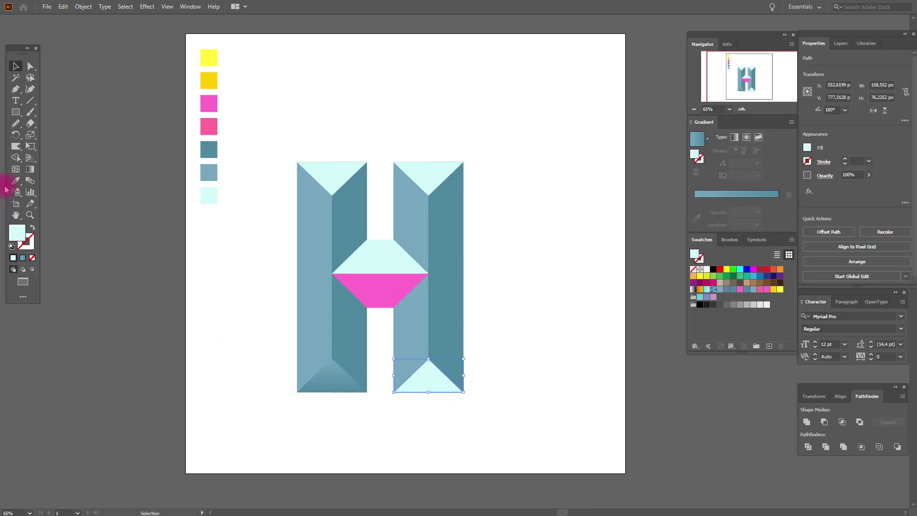
{"action": "left_click", "coordinate": [15, 181]}
{"action": "left_click", "coordinate": [337, 379]}
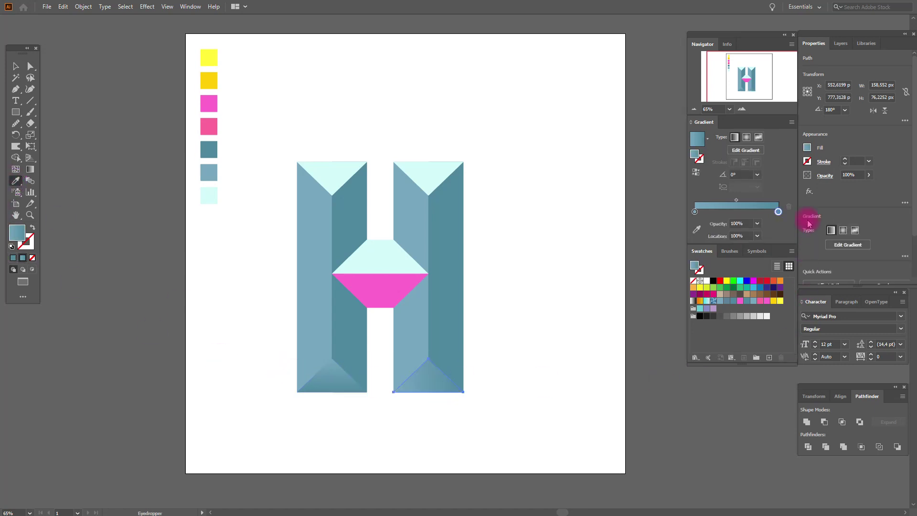
{"action": "left_click", "coordinate": [742, 175]}
{"action": "type", "text": "-90"}
{"action": "key", "text": "Return"}
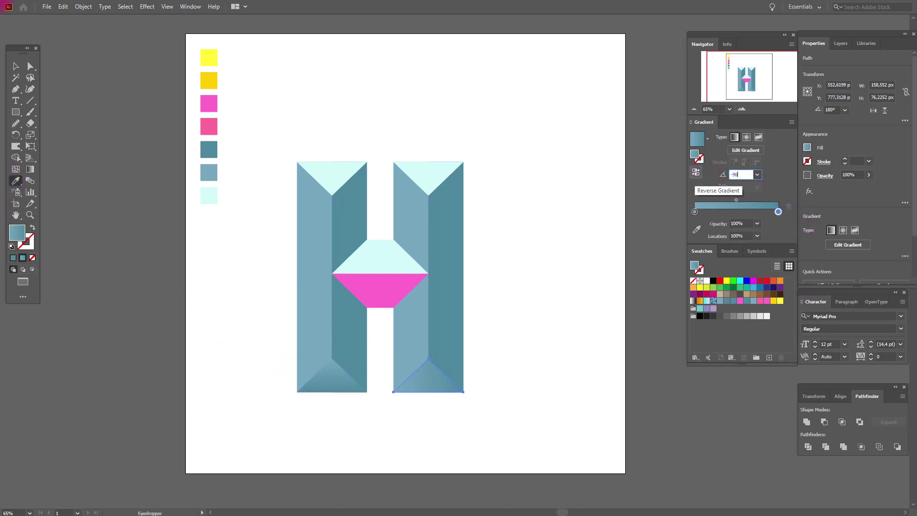
{"action": "left_click", "coordinate": [696, 172]}
{"action": "left_click", "coordinate": [15, 66]}
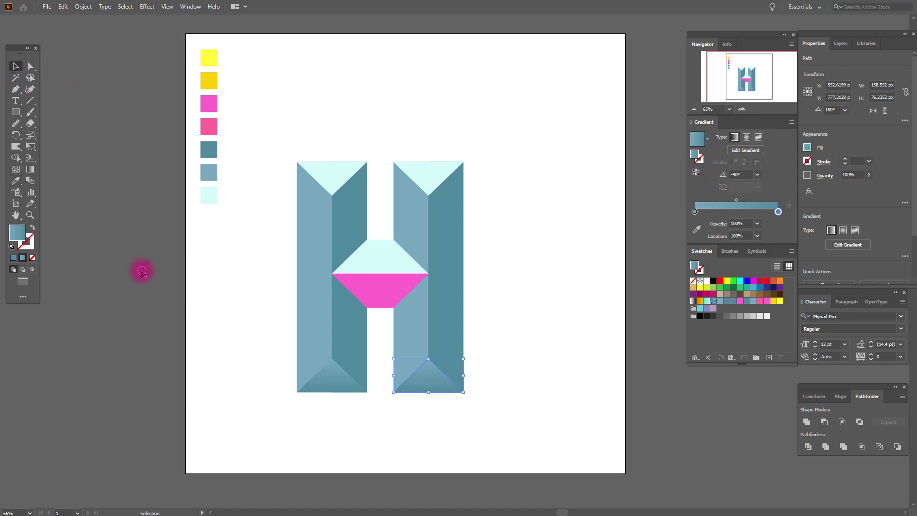
{"action": "left_click", "coordinate": [319, 283]}
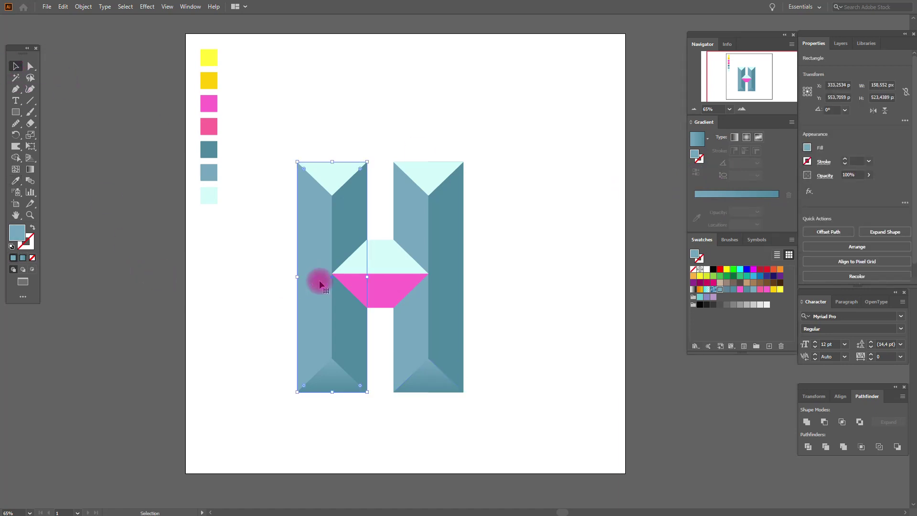
- Fill the left pillar's outer face with a yellow gradient
{"action": "left_click", "coordinate": [692, 288]}
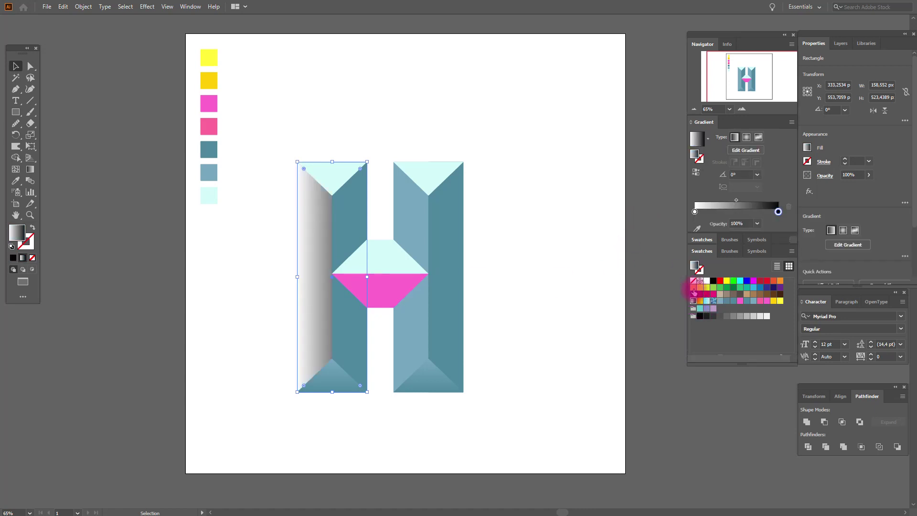
{"action": "left_click_drag", "start_coordinate": [693, 290], "coordinate": [698, 211]}
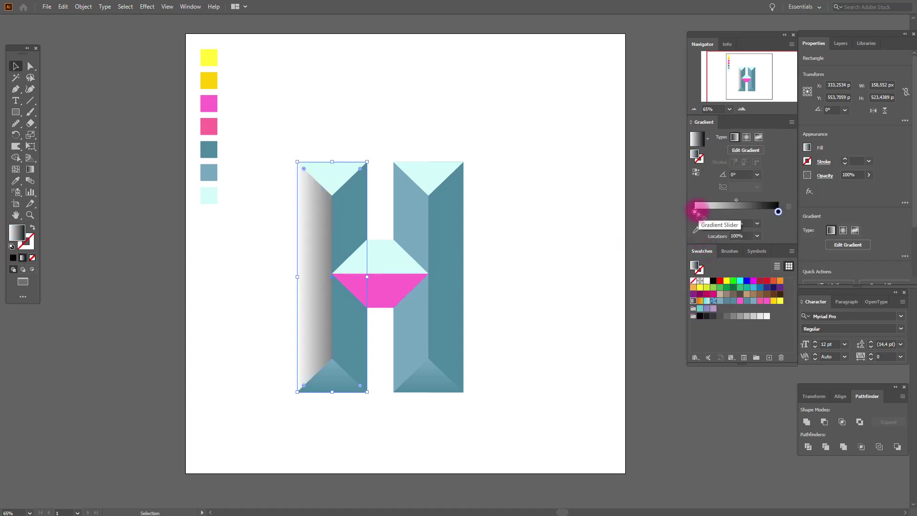
{"action": "left_click_drag", "start_coordinate": [779, 300], "coordinate": [696, 213]}
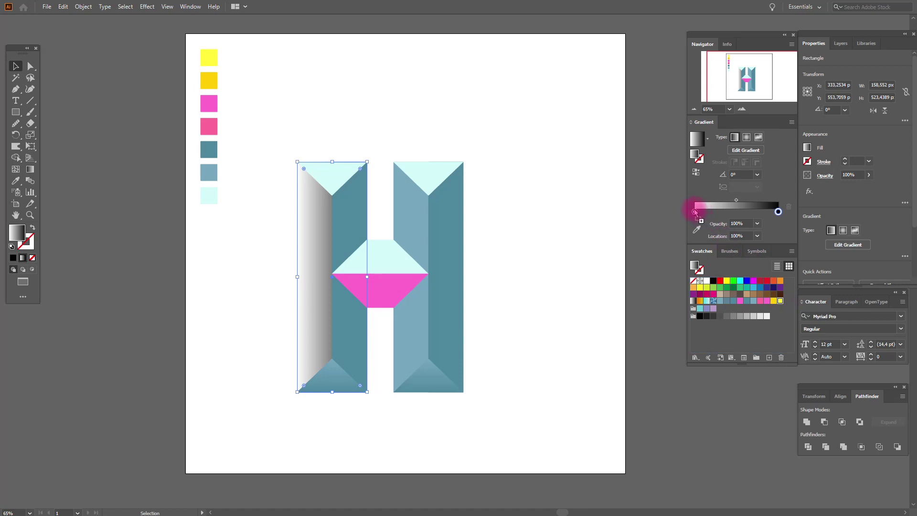
{"action": "left_click_drag", "start_coordinate": [780, 300], "coordinate": [778, 213]}
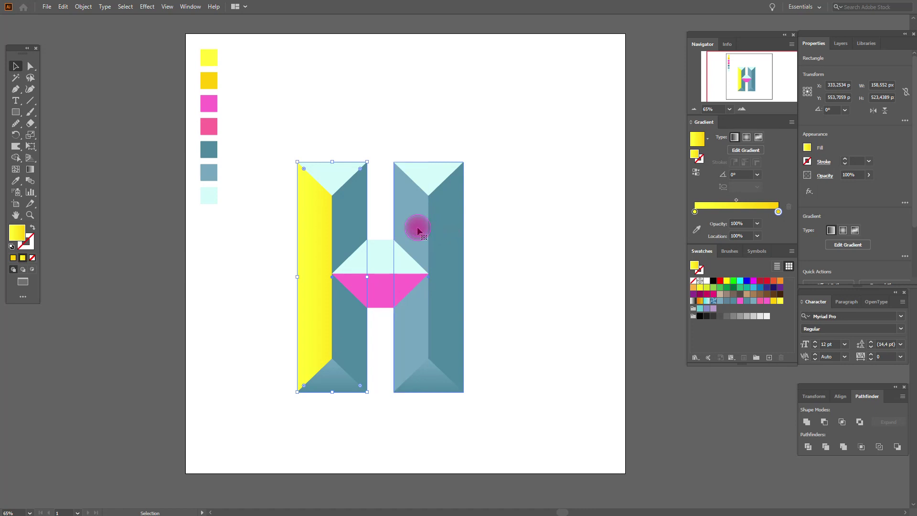
- Copy the yellow gradient onto the right pillar's outer face with the Eyedropper
{"action": "left_click", "coordinate": [417, 228]}
{"action": "left_click", "coordinate": [16, 181]}
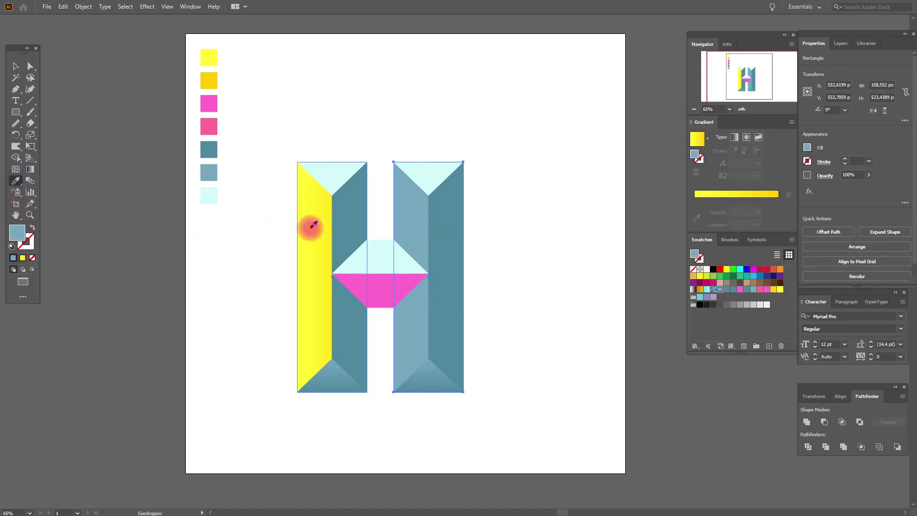
{"action": "left_click", "coordinate": [313, 225]}
{"action": "left_click", "coordinate": [16, 66]}
{"action": "left_click", "coordinate": [288, 234]}
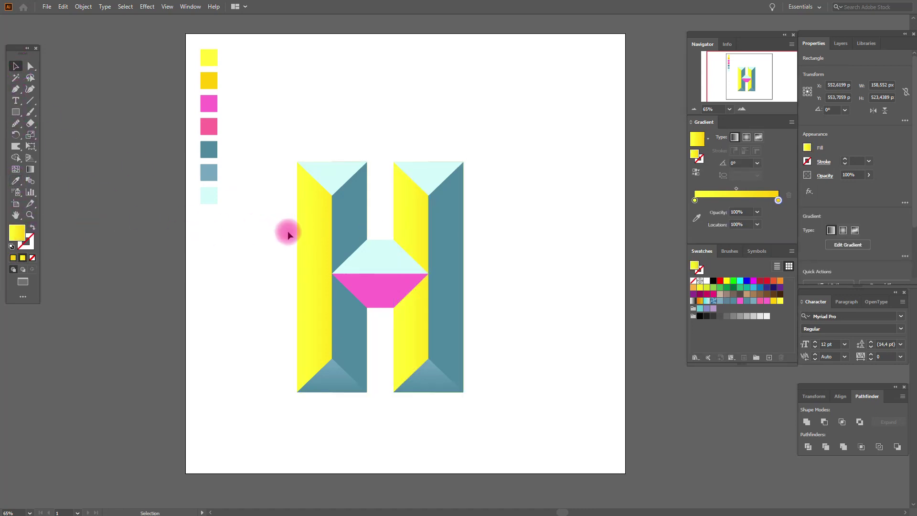
{"action": "left_click", "coordinate": [341, 226]}
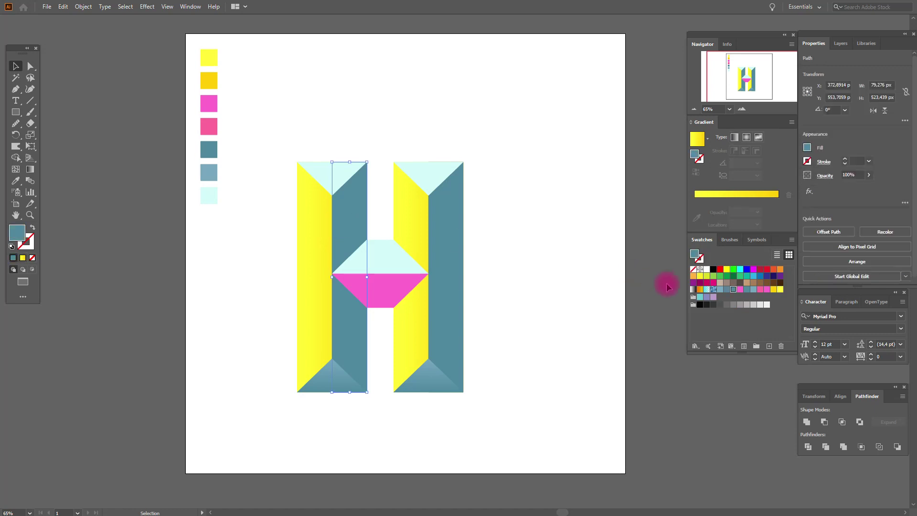
- Fill the left pillar's inner face with a pink gradient on both stops
{"action": "left_click", "coordinate": [691, 289]}
{"action": "left_click_drag", "start_coordinate": [692, 290], "coordinate": [694, 204]}
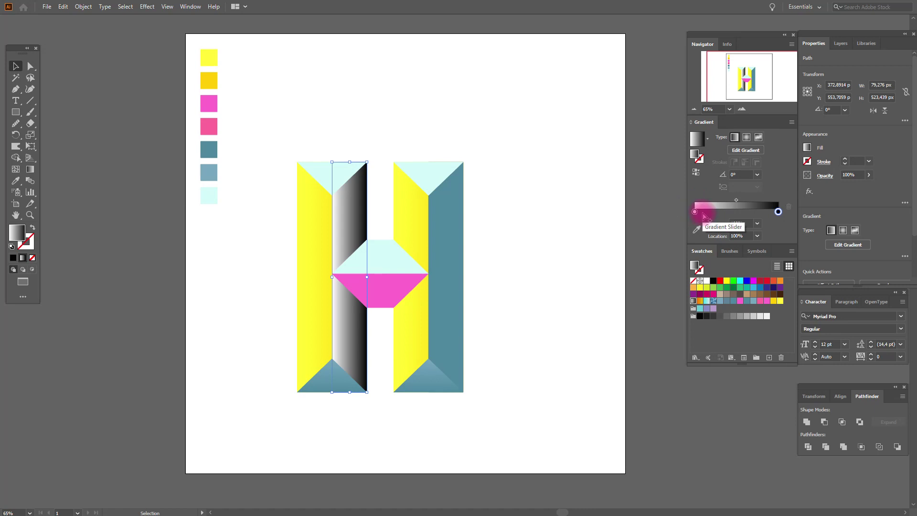
{"action": "left_click_drag", "start_coordinate": [695, 204], "coordinate": [695, 207]}
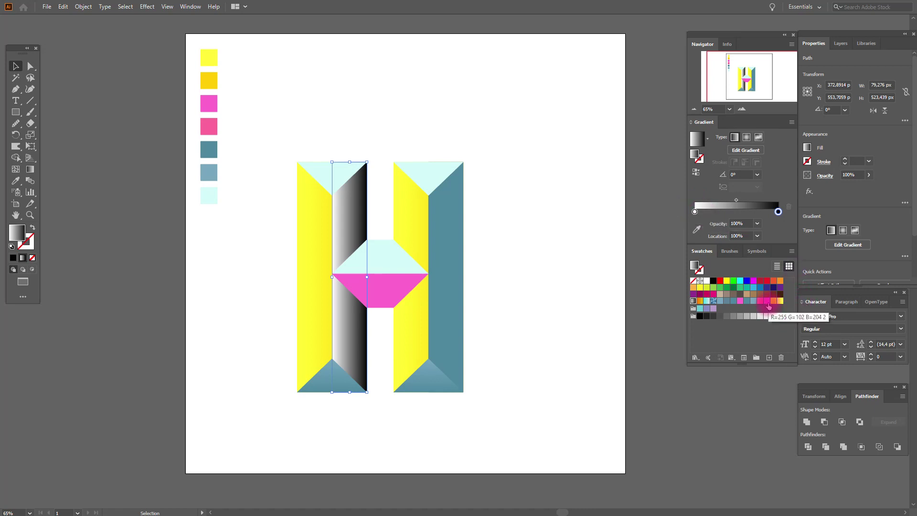
{"action": "left_click_drag", "start_coordinate": [768, 306], "coordinate": [695, 211]}
{"action": "left_click_drag", "start_coordinate": [766, 301], "coordinate": [778, 209]}
{"action": "left_click", "coordinate": [668, 253]}
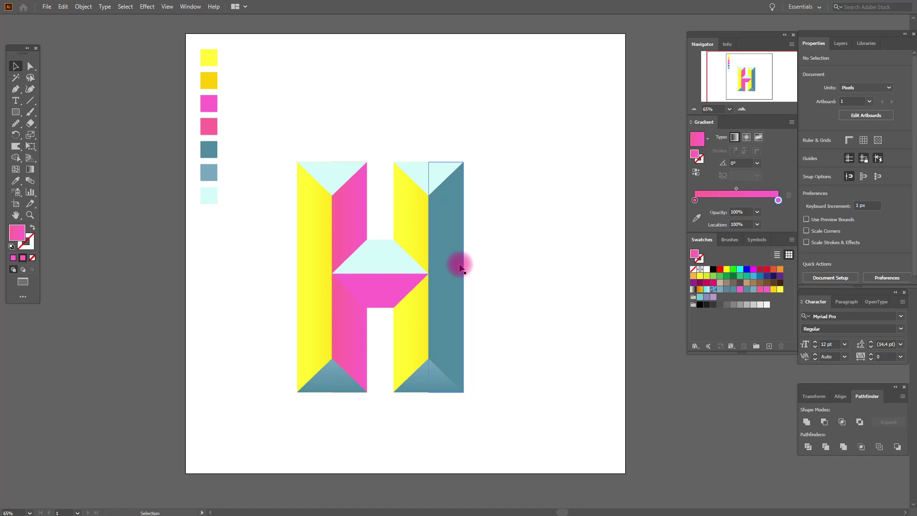
- Copy the pink gradient onto the right pillar's inner face with the Eyedropper
{"action": "left_click", "coordinate": [461, 266]}
{"action": "left_click", "coordinate": [16, 180]}
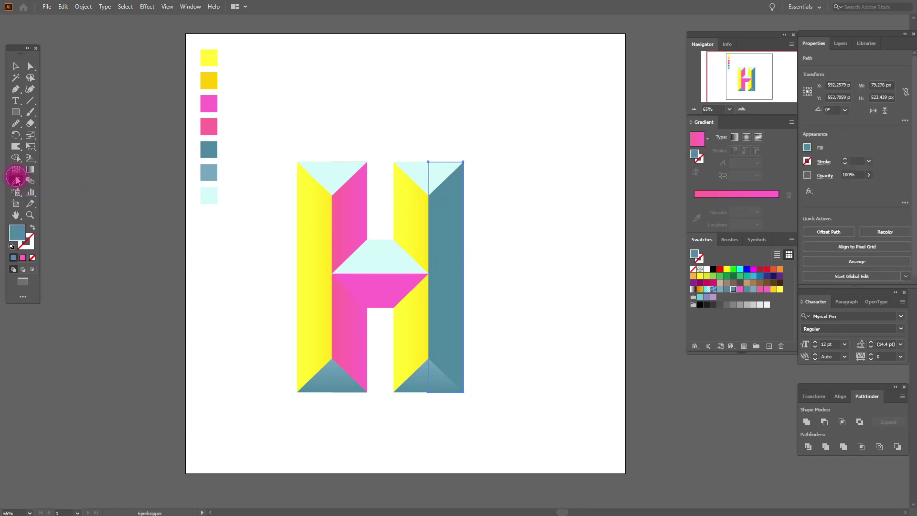
{"action": "left_click", "coordinate": [355, 221]}
{"action": "left_click", "coordinate": [16, 65]}
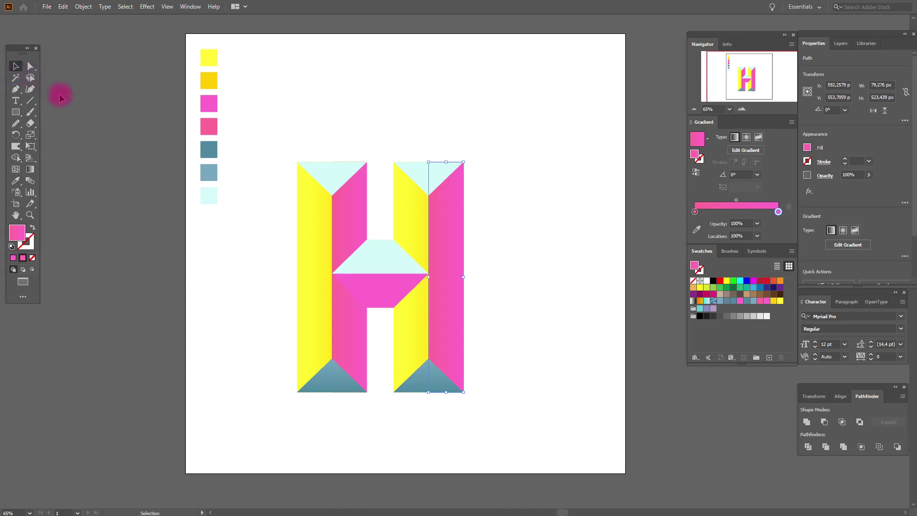
{"action": "key", "text": "ctrl+h"}
{"action": "left_click", "coordinate": [376, 259]}
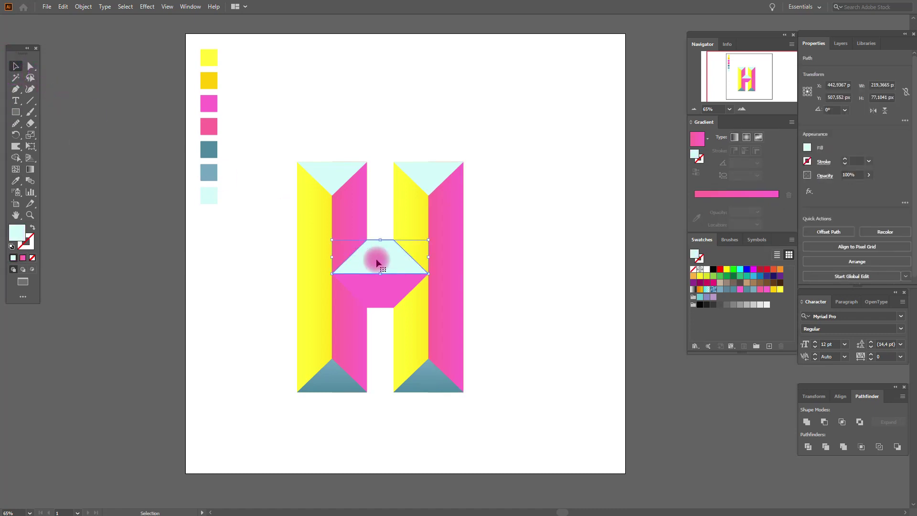
- Copy the teal cap gradient onto the lower crossbar trapezoid and set its angle to 90°
{"action": "left_click", "coordinate": [391, 296]}
{"action": "left_click", "coordinate": [16, 181]}
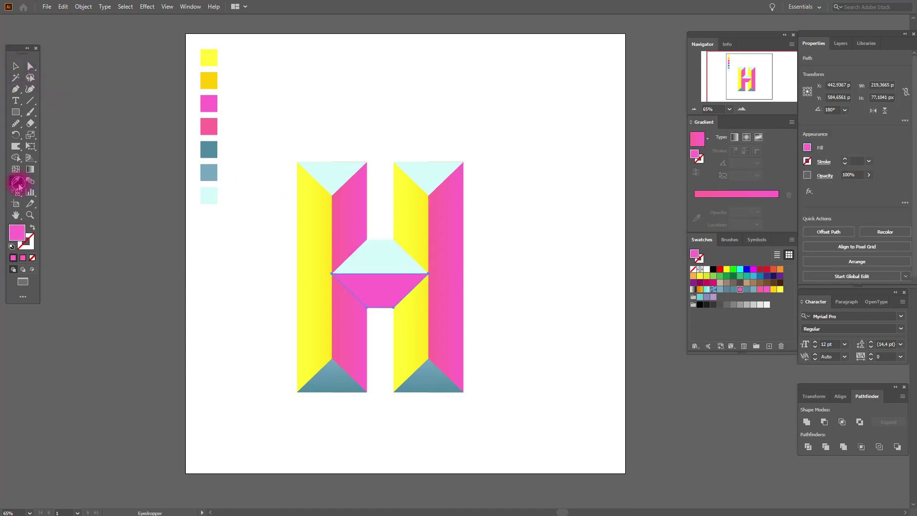
{"action": "left_click", "coordinate": [348, 370]}
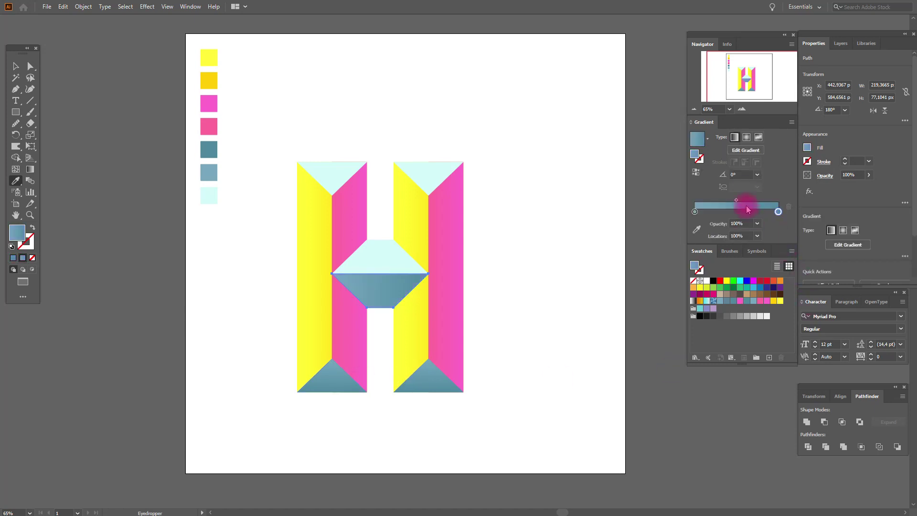
{"action": "type", "text": "-90"}
{"action": "key", "text": "Return"}
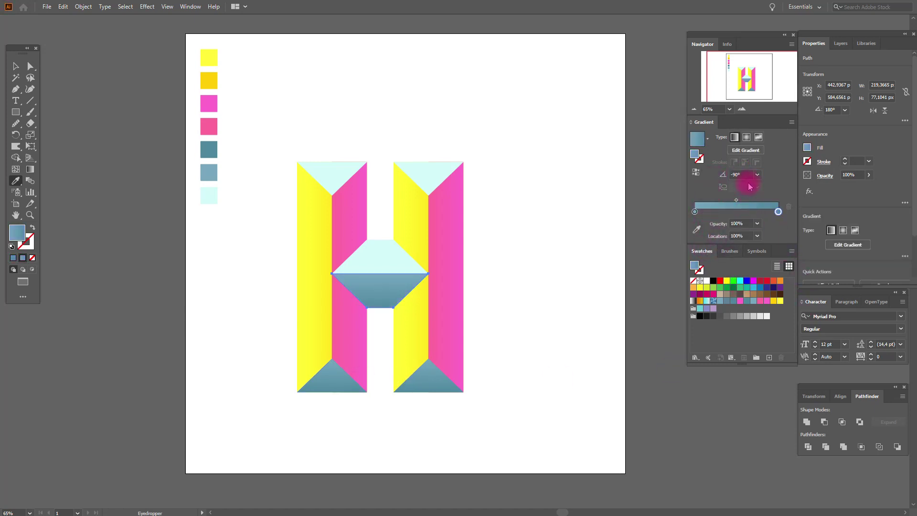
{"action": "left_click", "coordinate": [745, 176]}
{"action": "type", "text": "90"}
{"action": "key", "text": "Return"}
{"action": "left_click", "coordinate": [16, 66]}
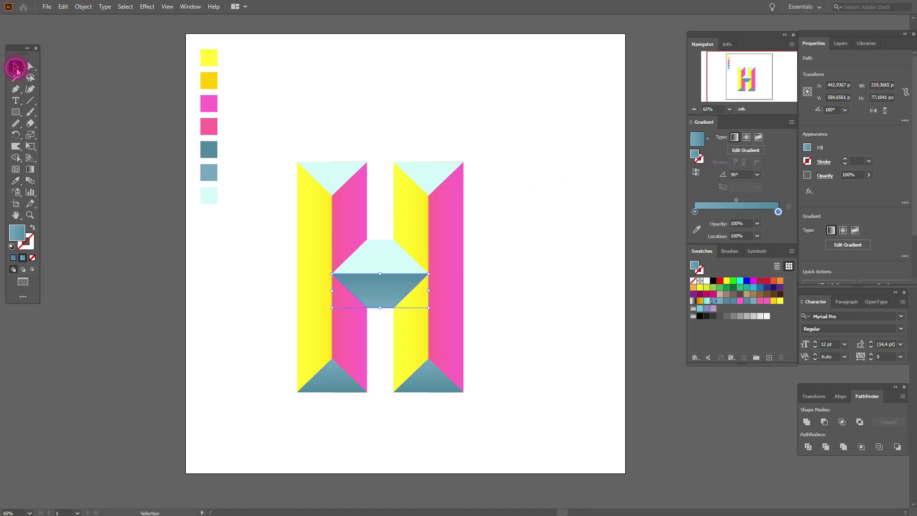
{"action": "left_click", "coordinate": [91, 135]}
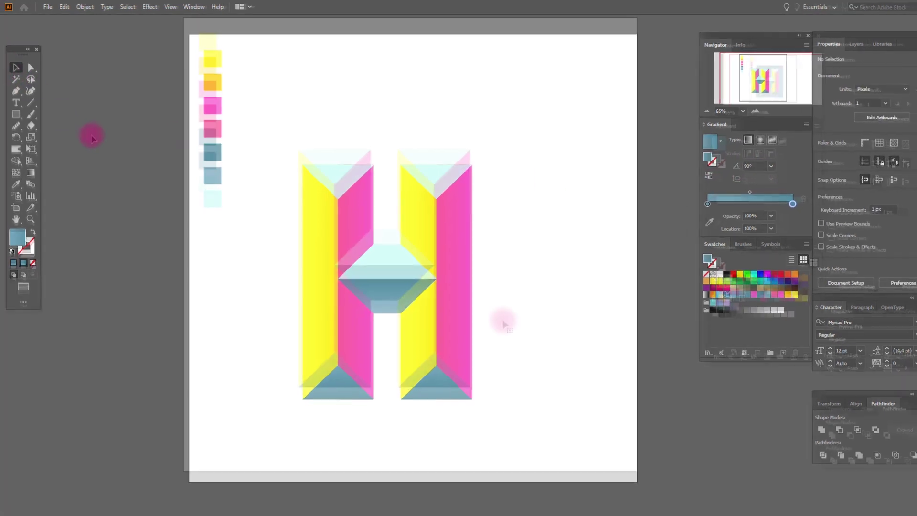